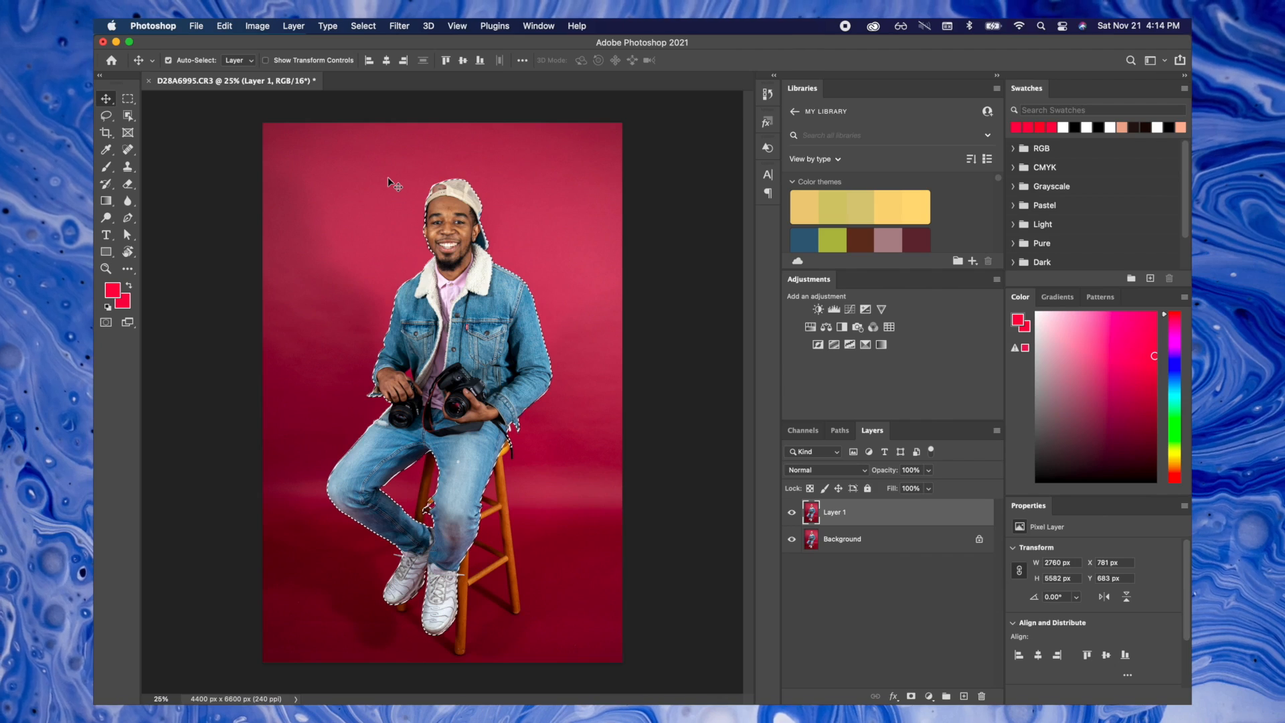
Step: Open the subject selection in Select and Mask, use the Overlay view, and set the overlay opacity to 42%
click(365, 26)
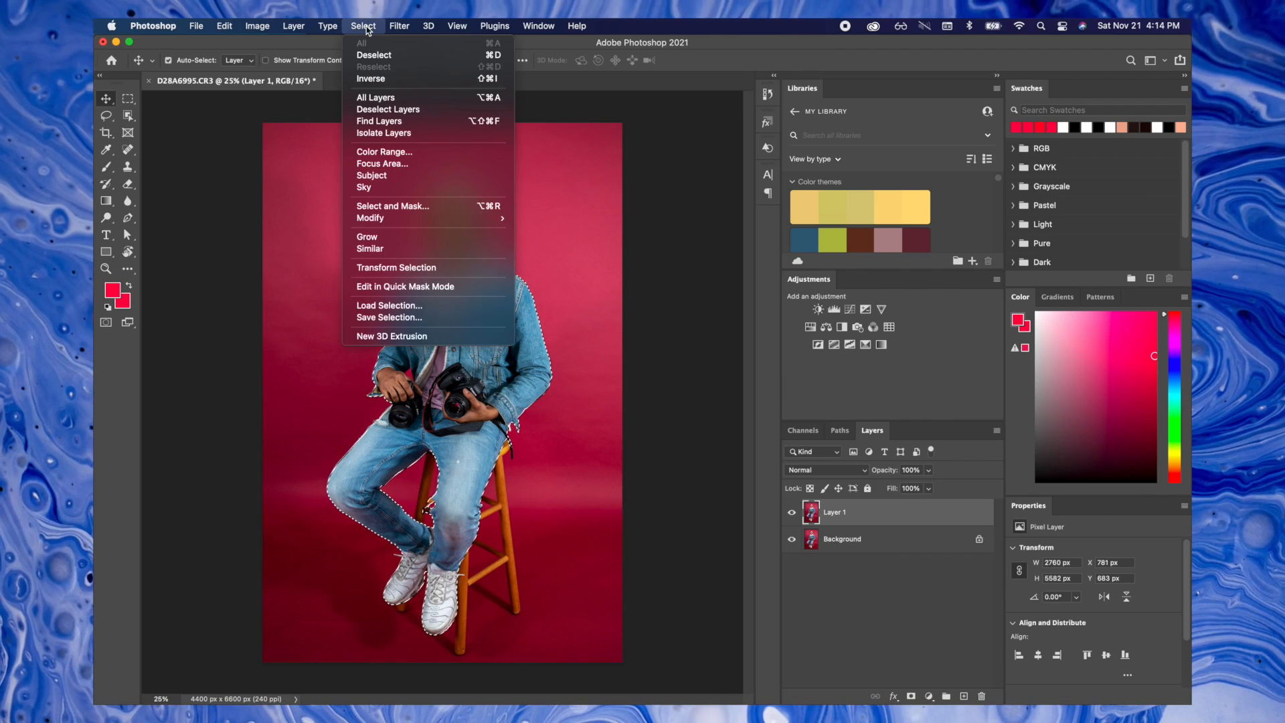
click(411, 210)
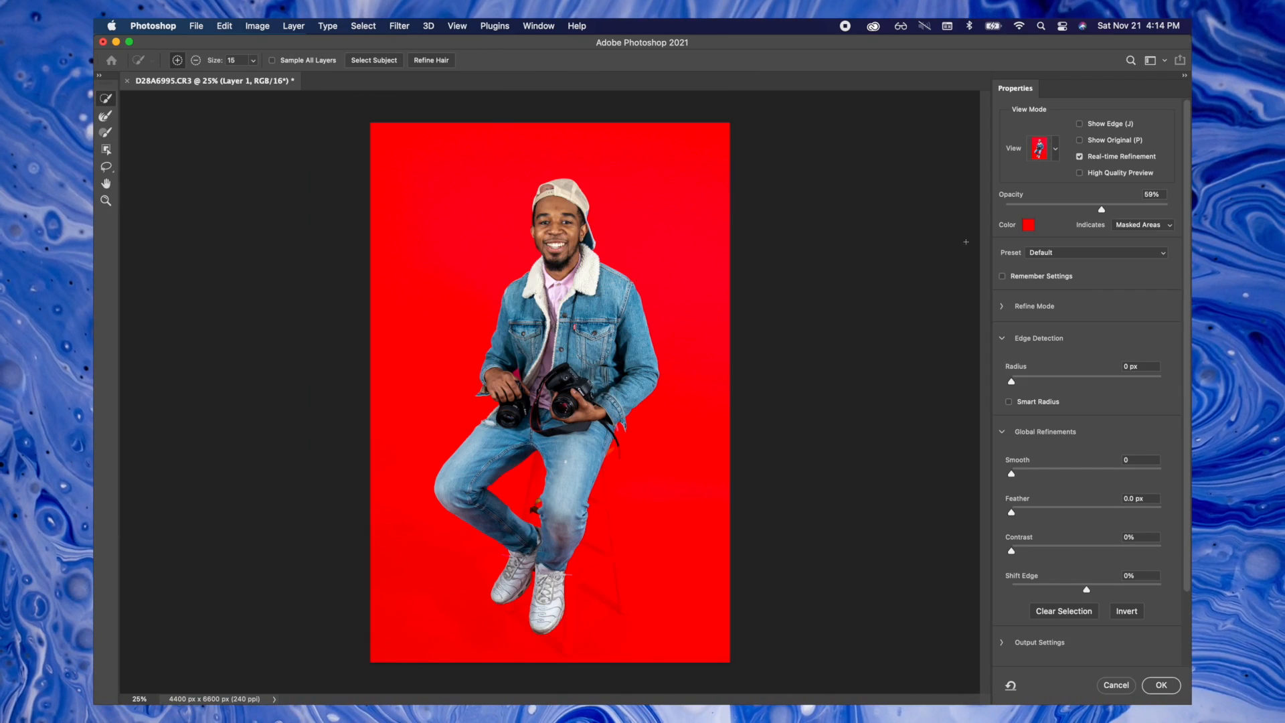
click(1056, 150)
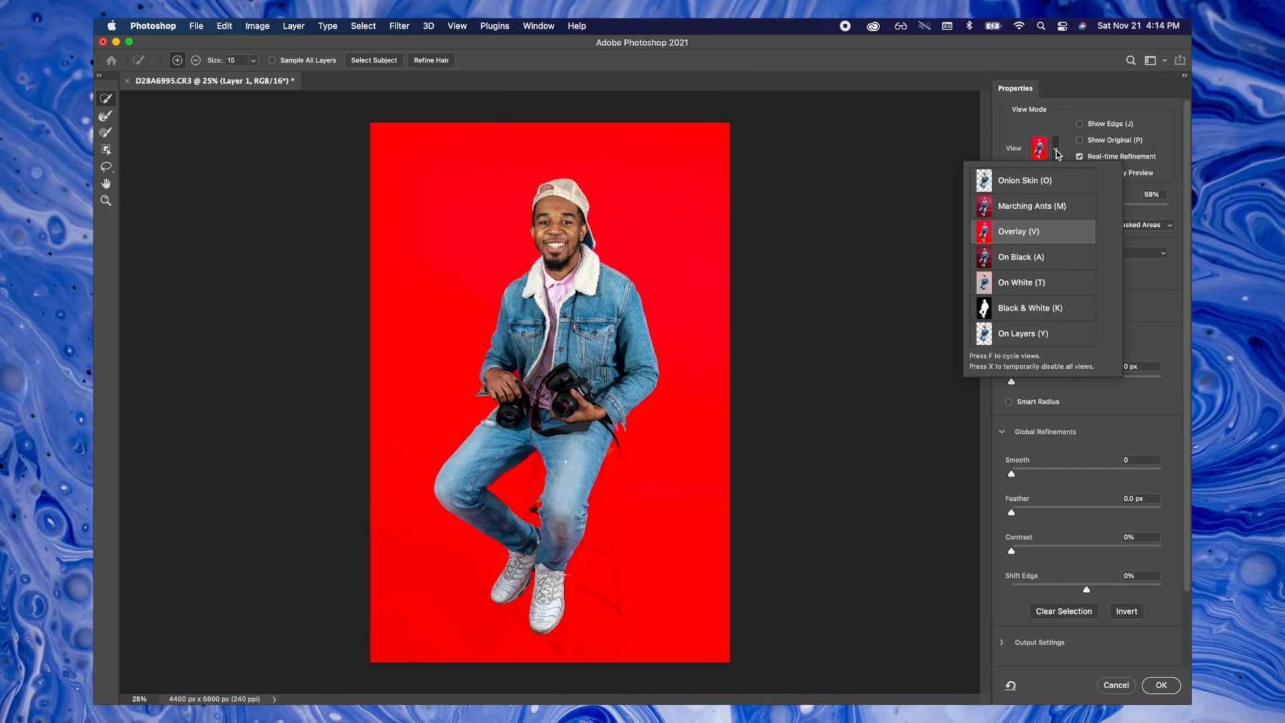
click(1024, 309)
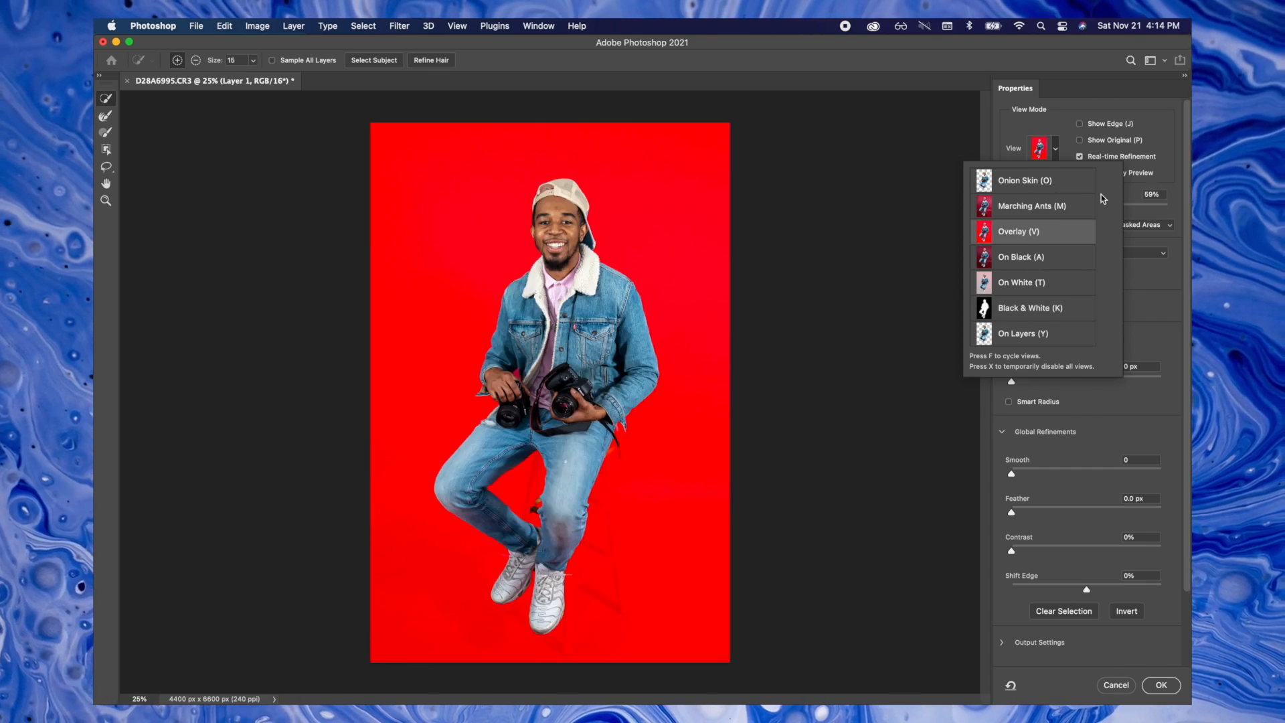
click(1024, 231)
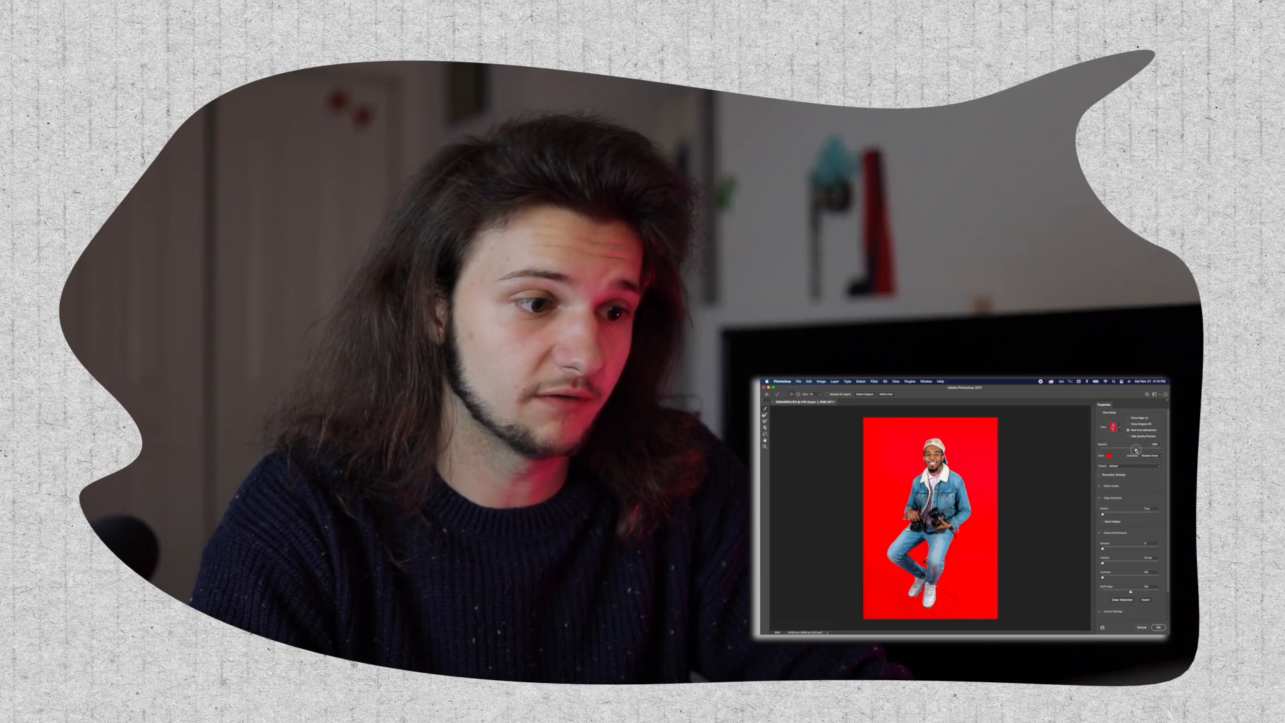
mouse_move(1136, 450)
mouse_down()
mouse_move(1118, 450)
mouse_move(1154, 453)
mouse_up()
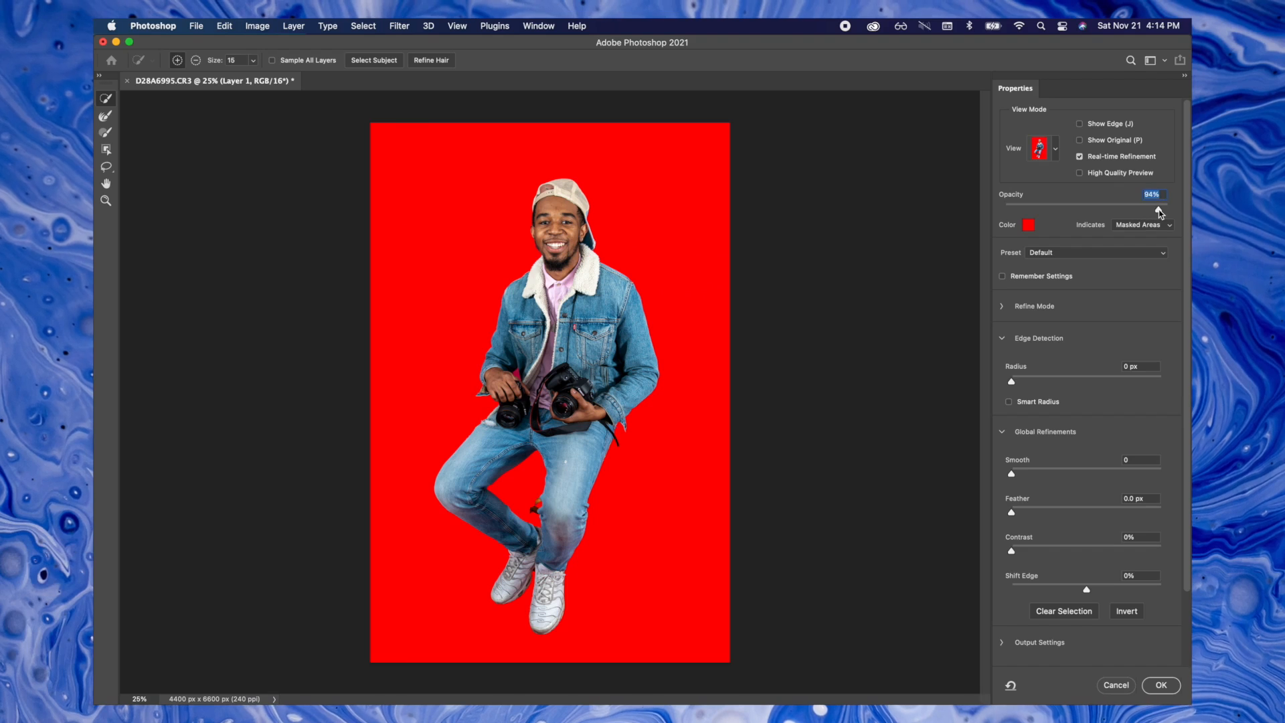
drag(1160, 211, 1073, 211)
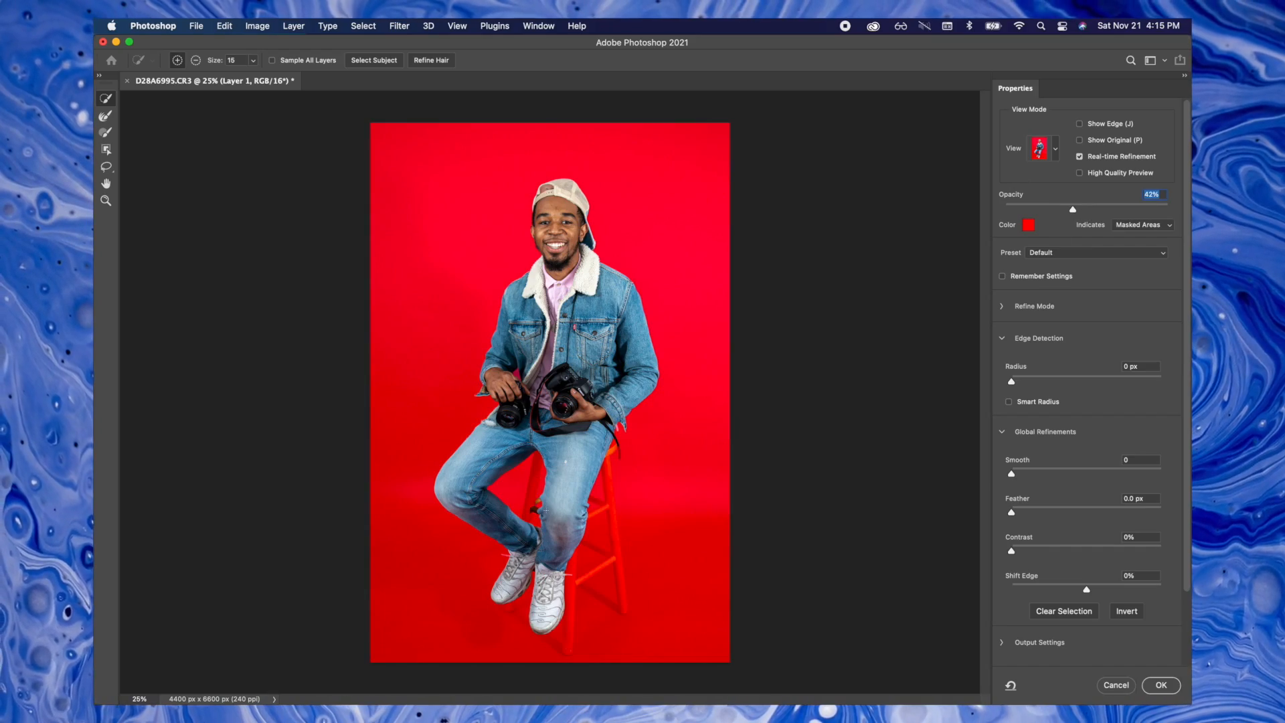
Step: Add the stool leg visible between the man's legs to the selection and subtract the background spill beside the jeans
scroll(545, 511, up, 10)
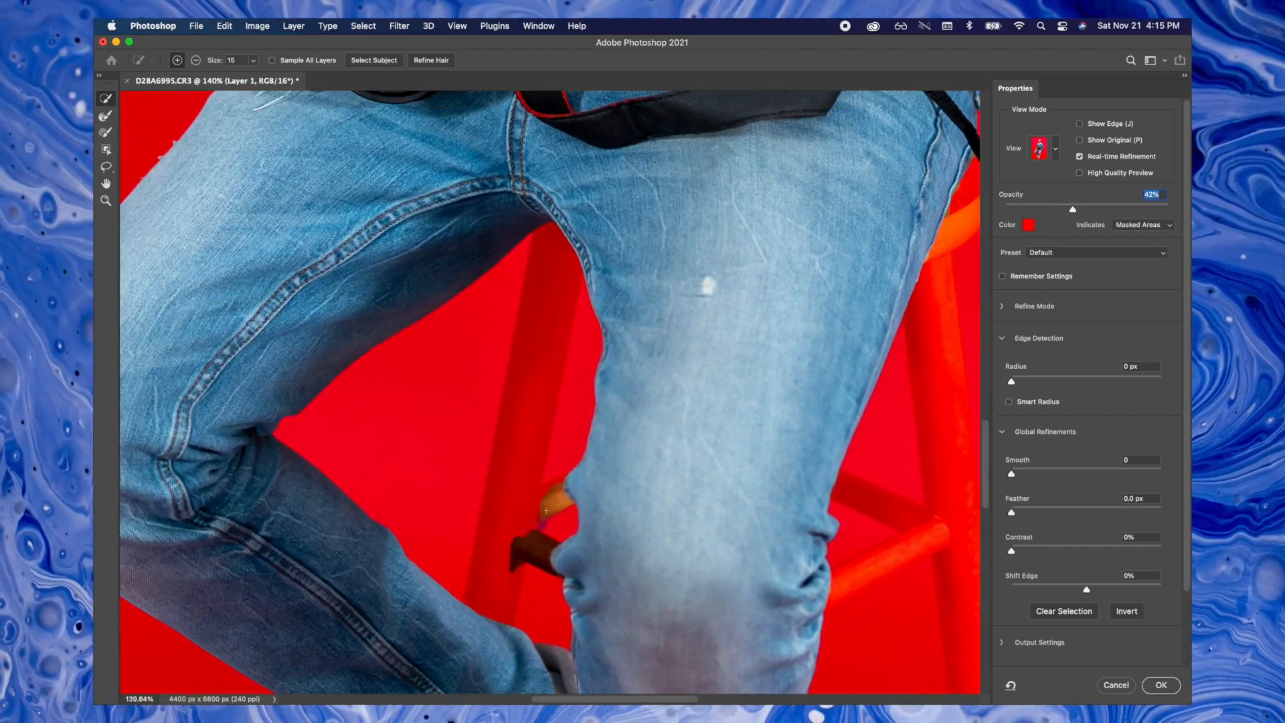
scroll(546, 510, down, 2)
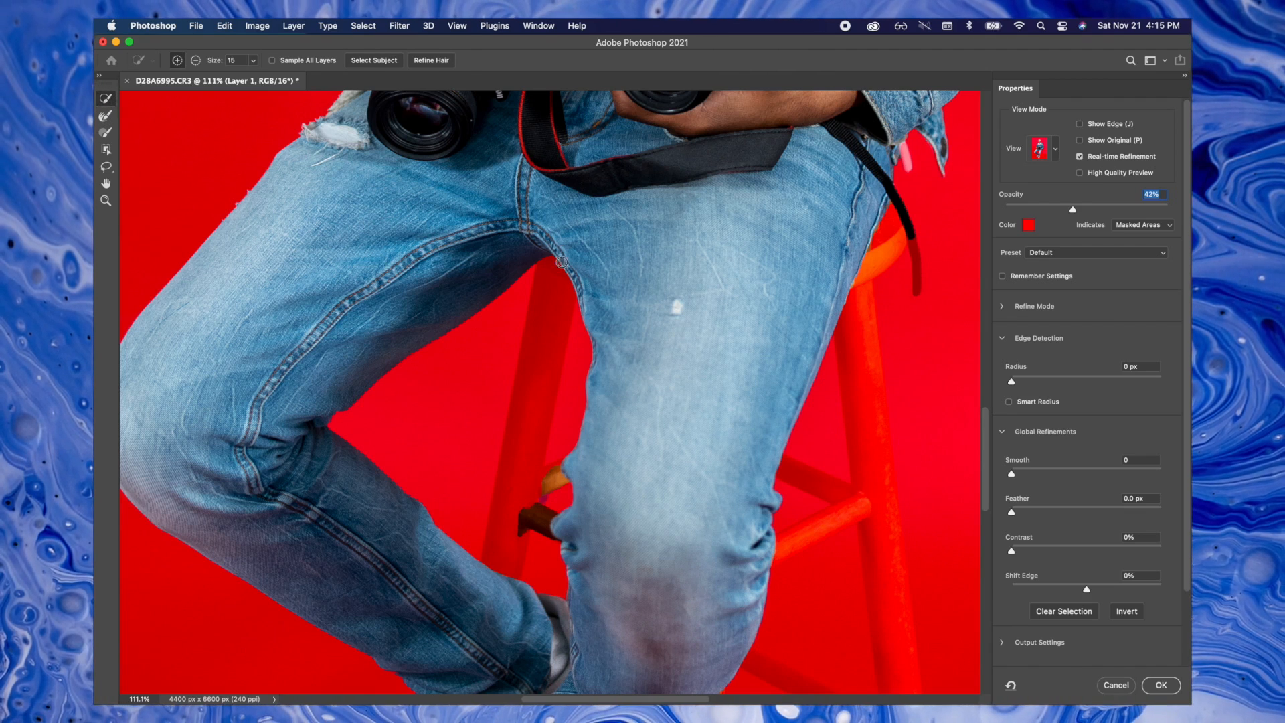
drag(542, 356, 522, 469)
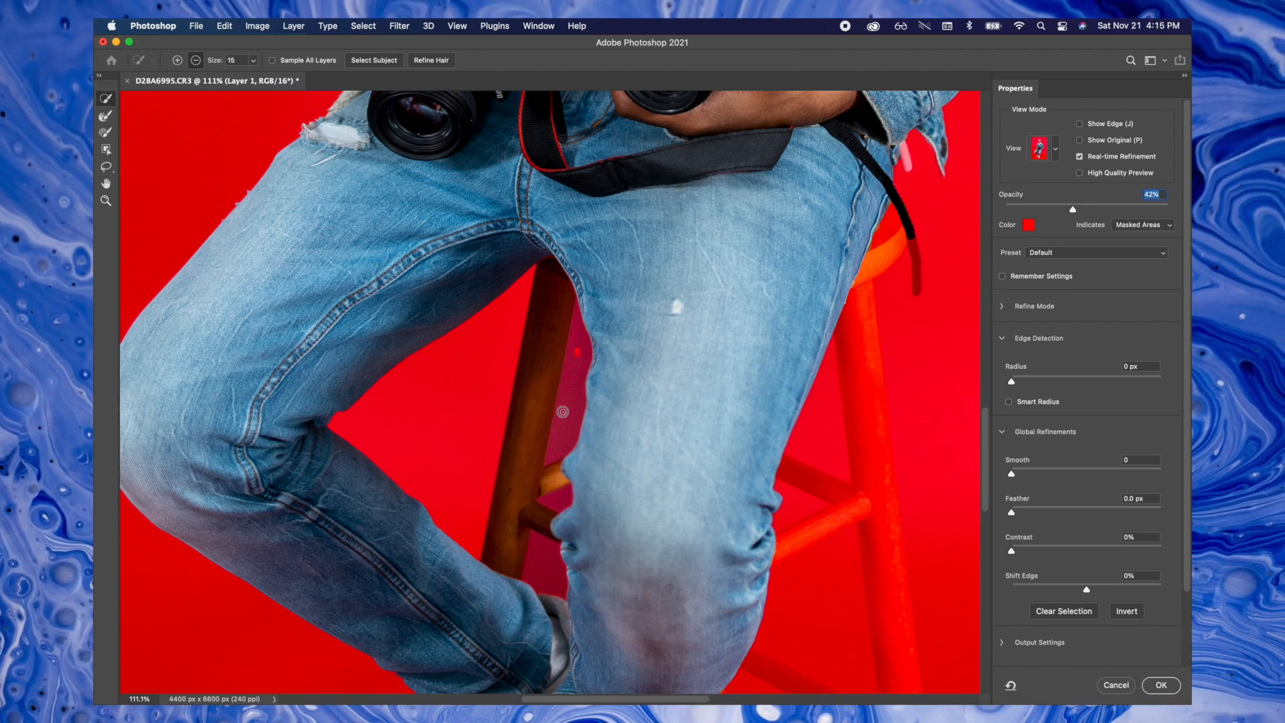
drag(564, 407, 561, 424)
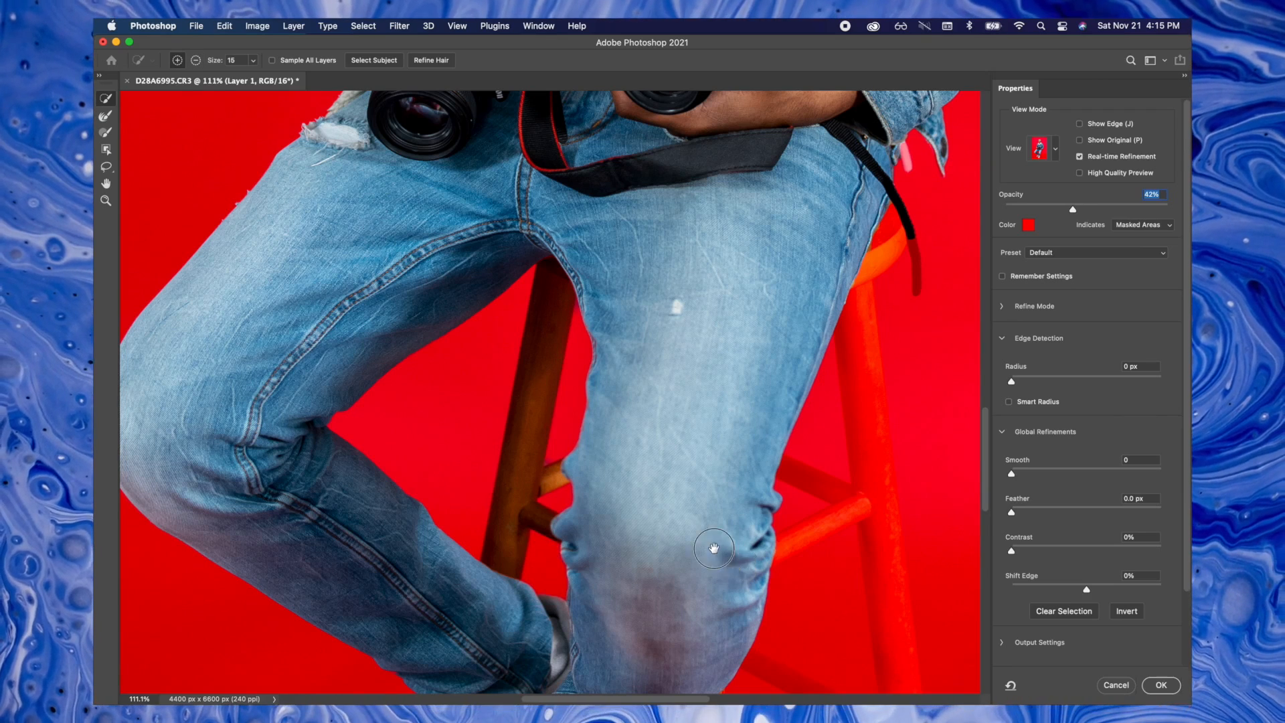
Step: Add the seat edge, the upper part of the outer stool leg and its upper rungs, subtracting the background spill between the rungs
drag(714, 549, 550, 437)
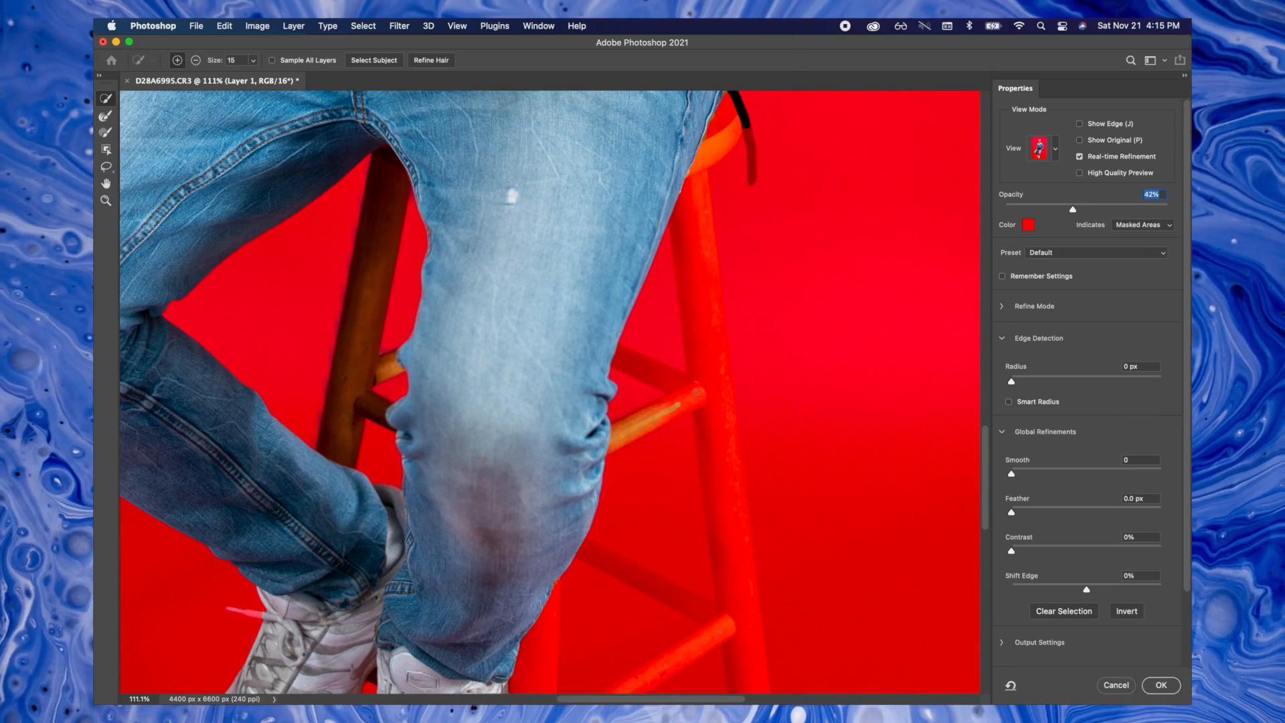
drag(713, 141, 703, 353)
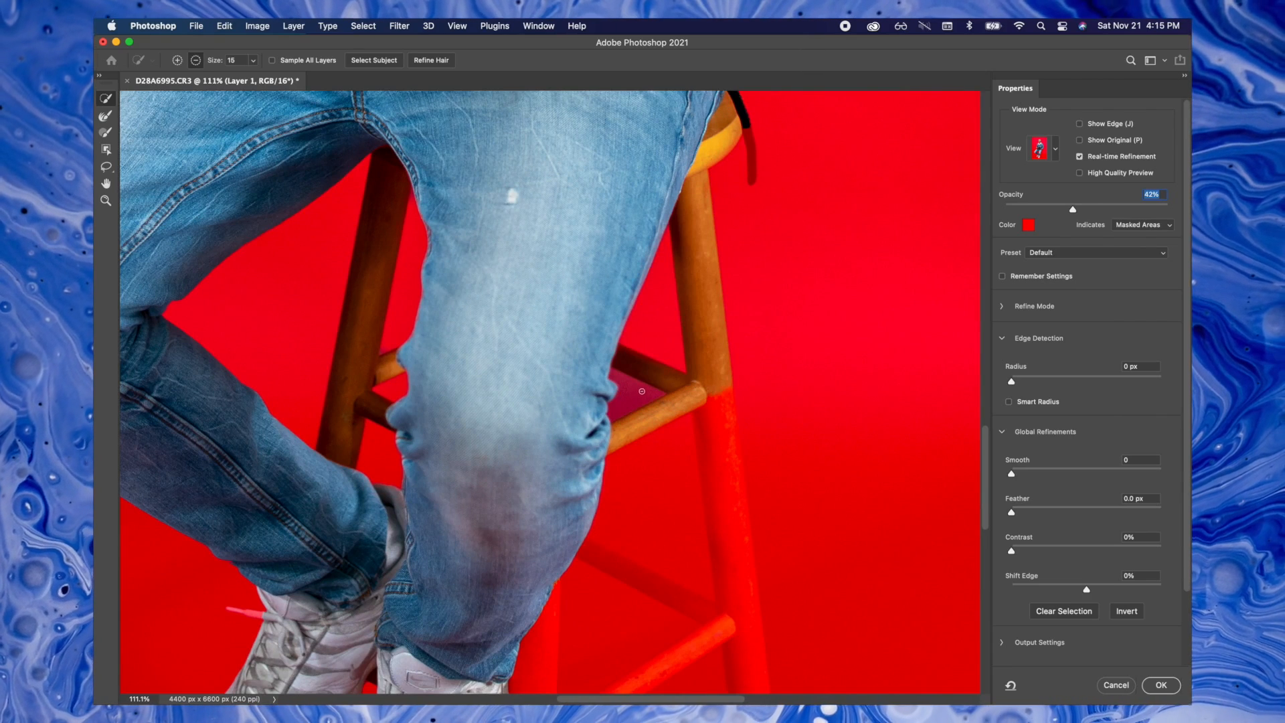
drag(642, 391, 625, 383)
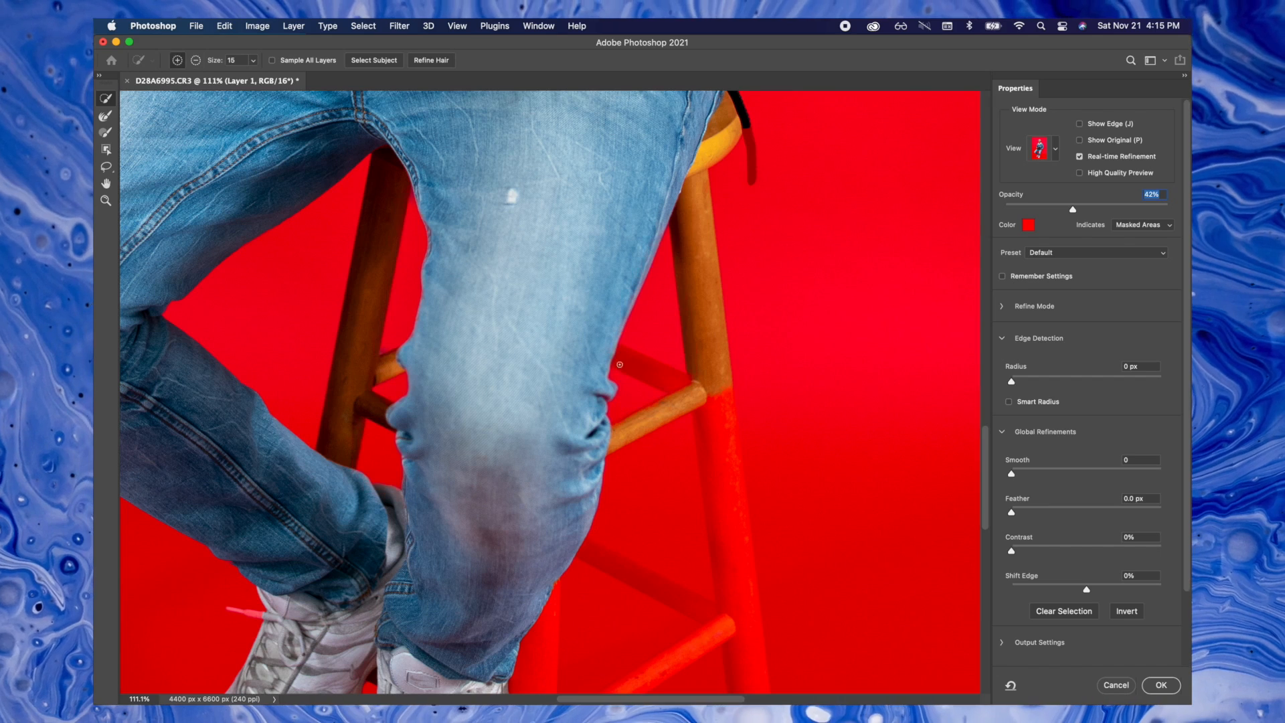
drag(659, 372, 683, 387)
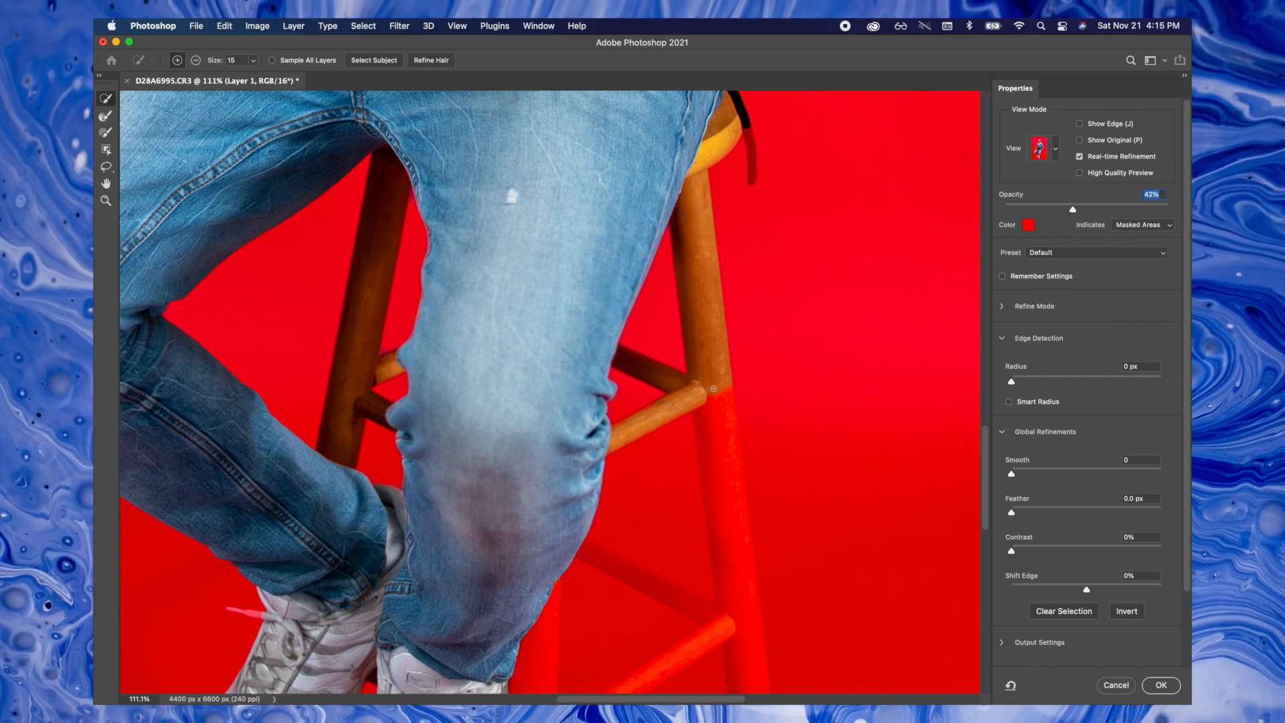
Step: Add the remaining lower stool legs and rungs to the selection and subtract the background enclosed between them
drag(713, 409, 740, 613)
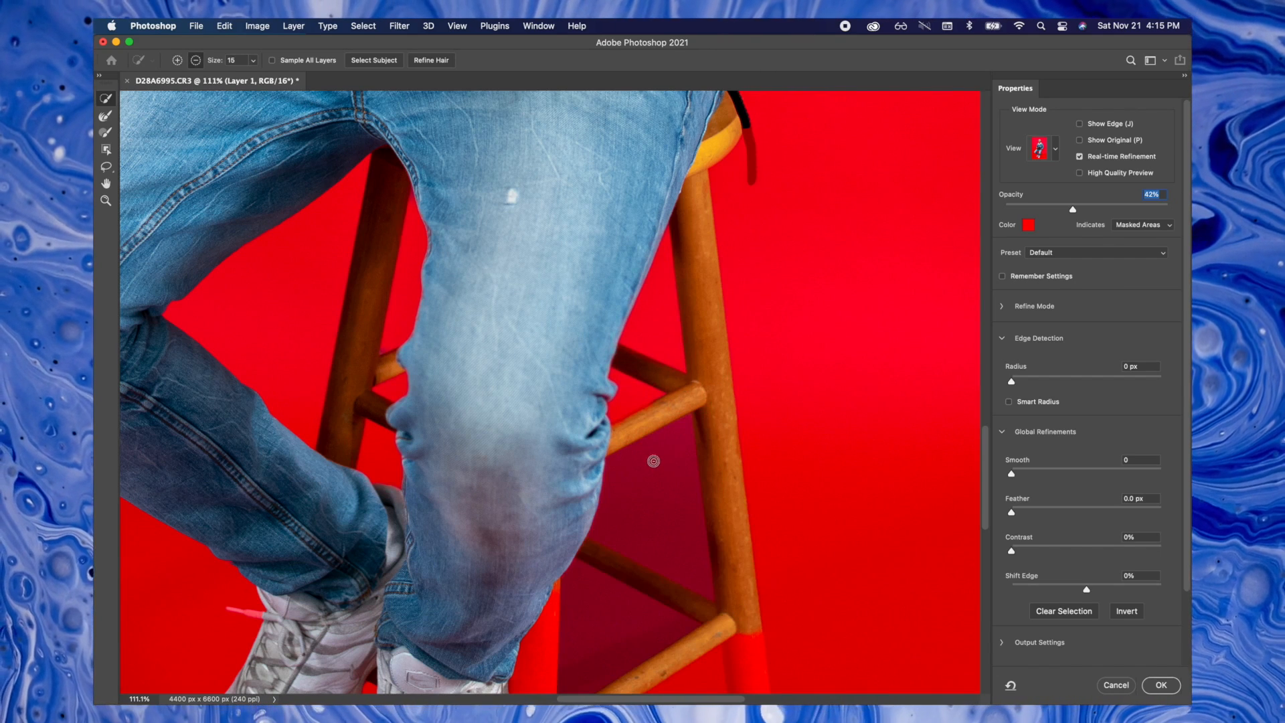
mouse_move(661, 455)
mouse_down()
mouse_move(629, 474)
mouse_move(626, 523)
mouse_up()
drag(670, 581, 686, 289)
mouse_move(635, 256)
mouse_down()
mouse_move(741, 313)
mouse_move(793, 545)
mouse_up()
mouse_move(557, 346)
mouse_down()
mouse_move(561, 206)
mouse_move(550, 582)
mouse_up()
scroll(561, 341, up, 9)
scroll(605, 476, down, 5)
key(super+minus)
key(super+minus)
key(super+plus)
key(super+plus)
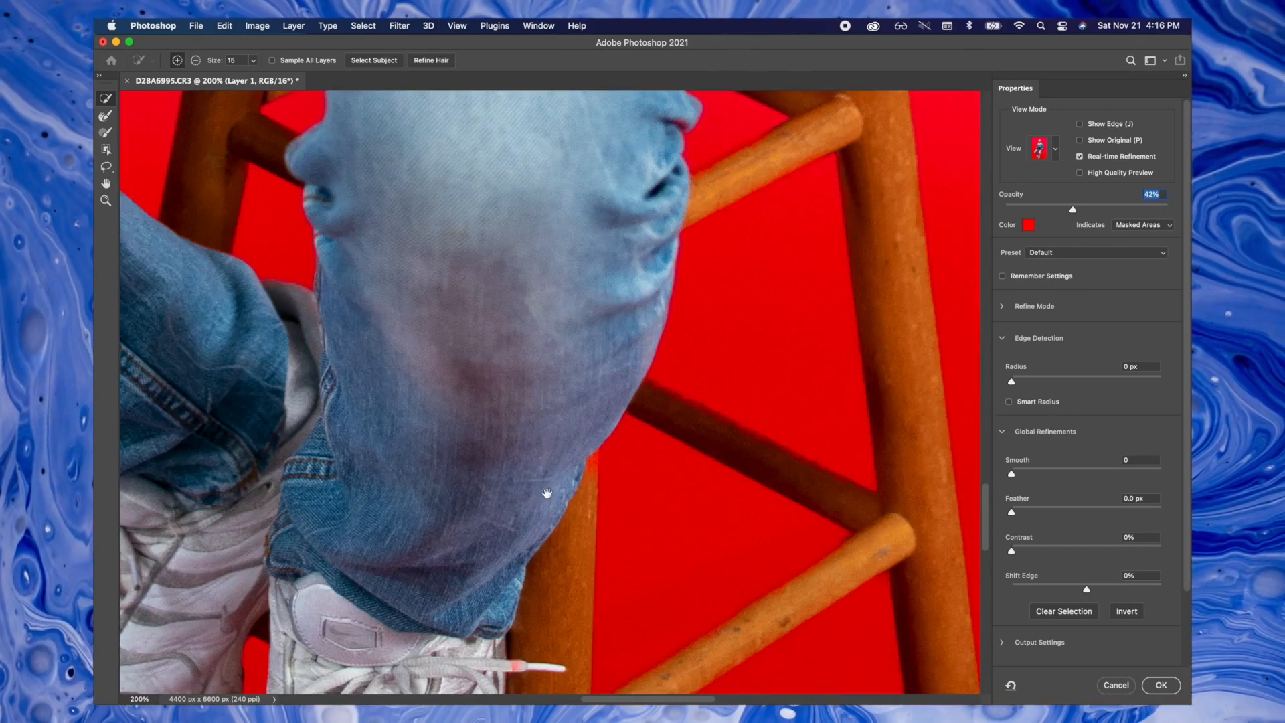
Step: Add the end of the stool leg showing beneath the raised shoe to the selection
scroll(810, 298, down, 10)
scroll(810, 299, left, 6)
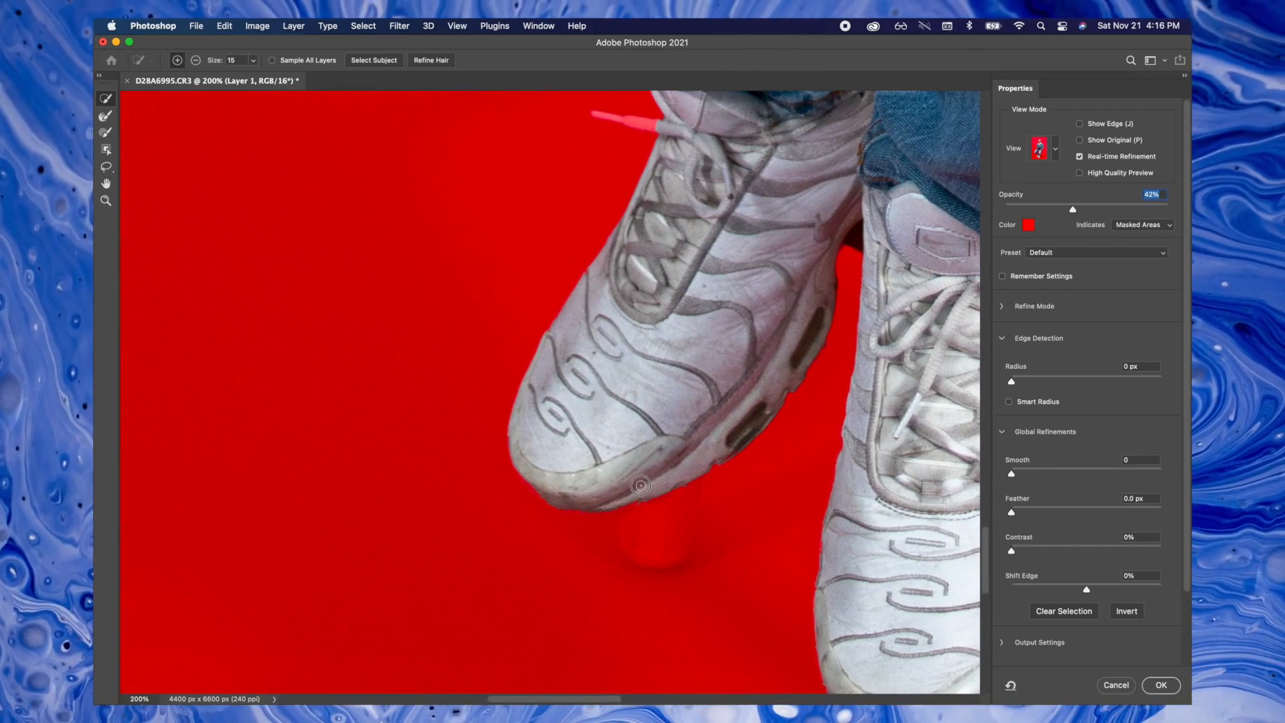
drag(658, 551, 684, 484)
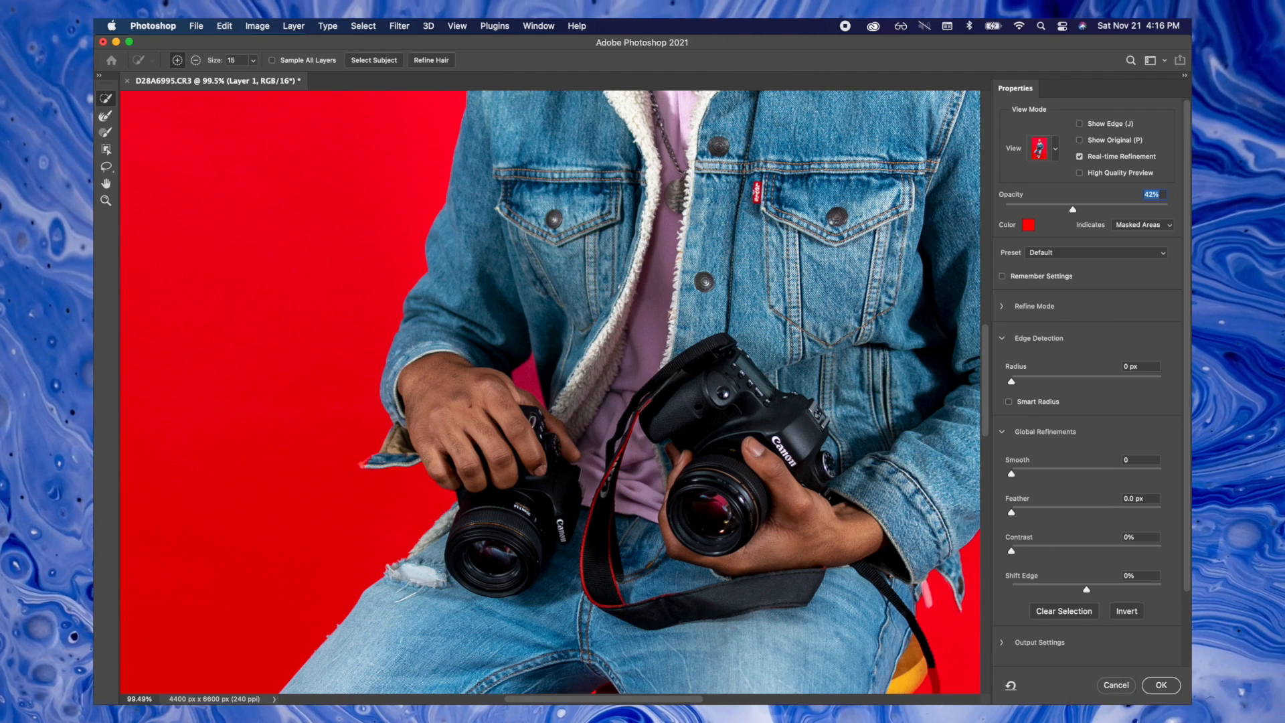
Step: Check the mask in Black & White view, return to Overlay, and examine the edges from the cap down to the stool
click(1056, 153)
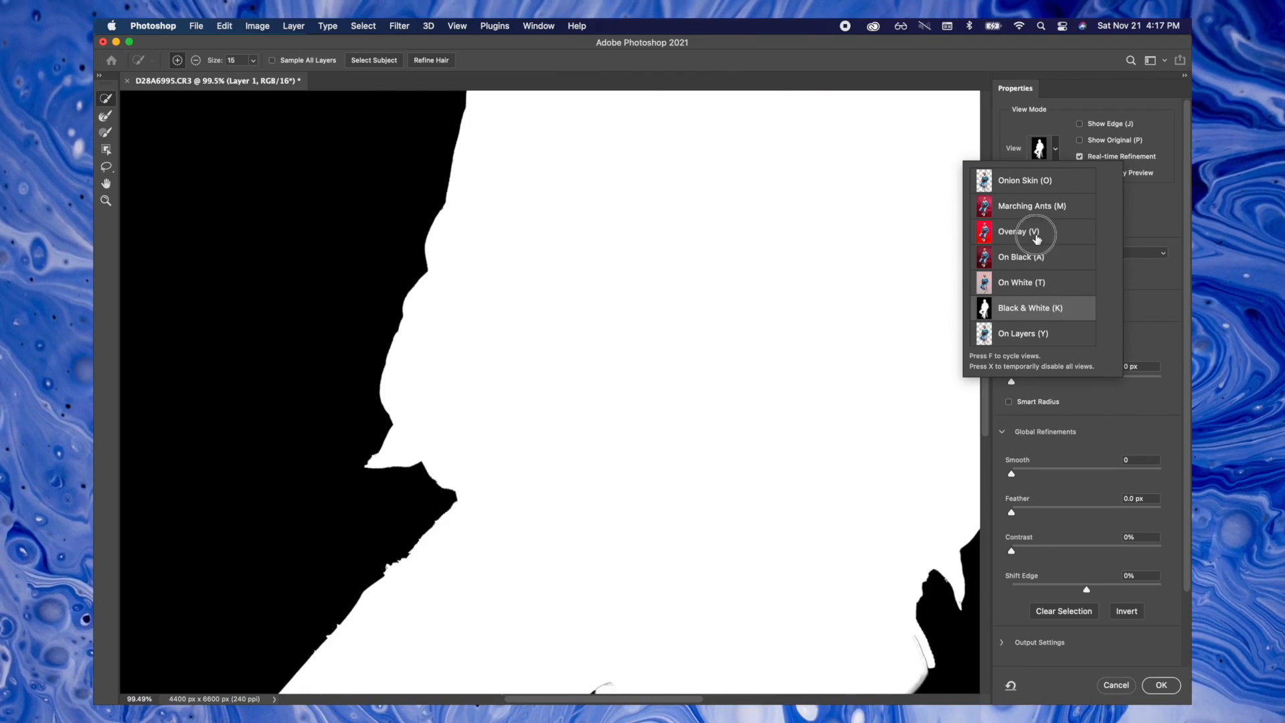
click(1036, 237)
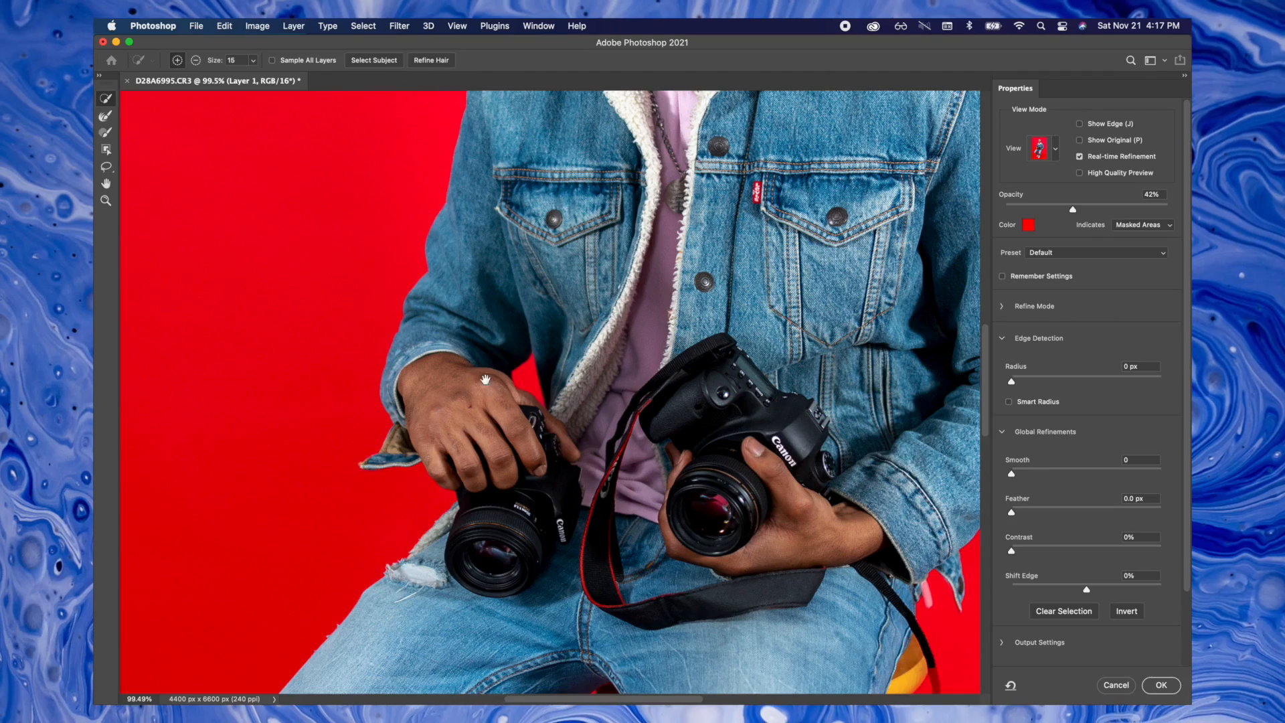
scroll(451, 544, up, 3)
scroll(452, 544, up, 10)
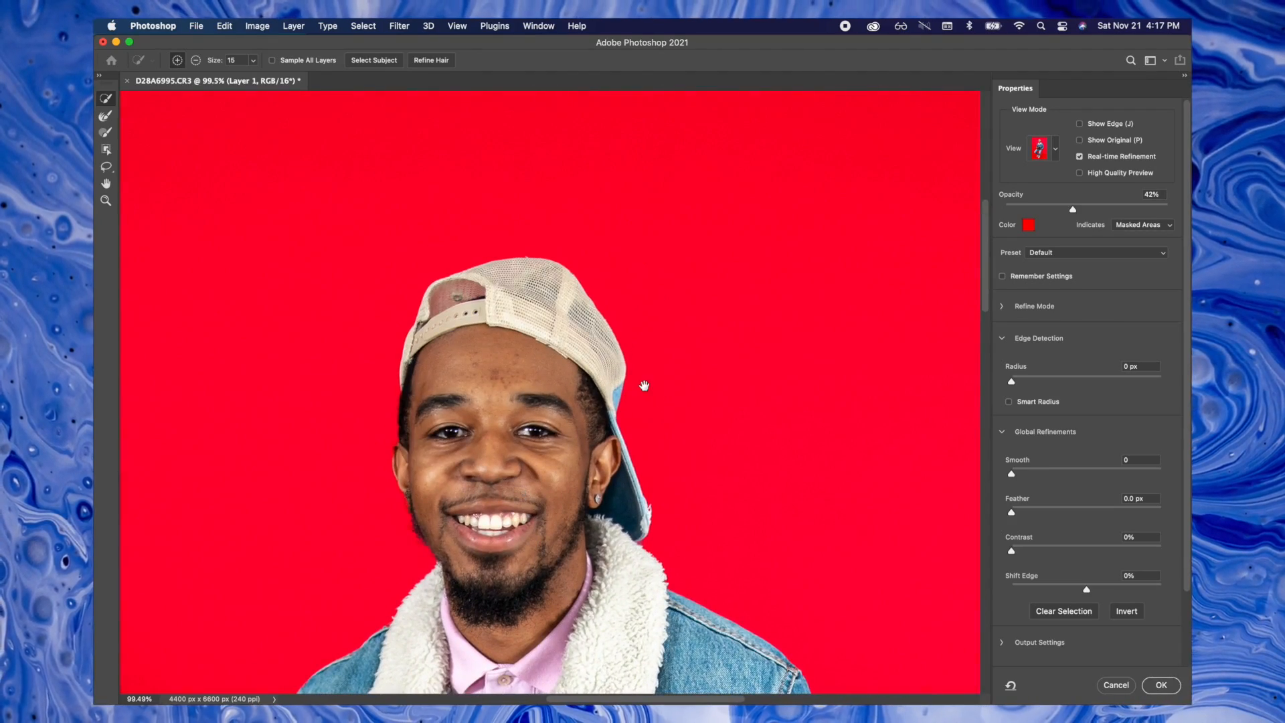
drag(644, 386, 493, 262)
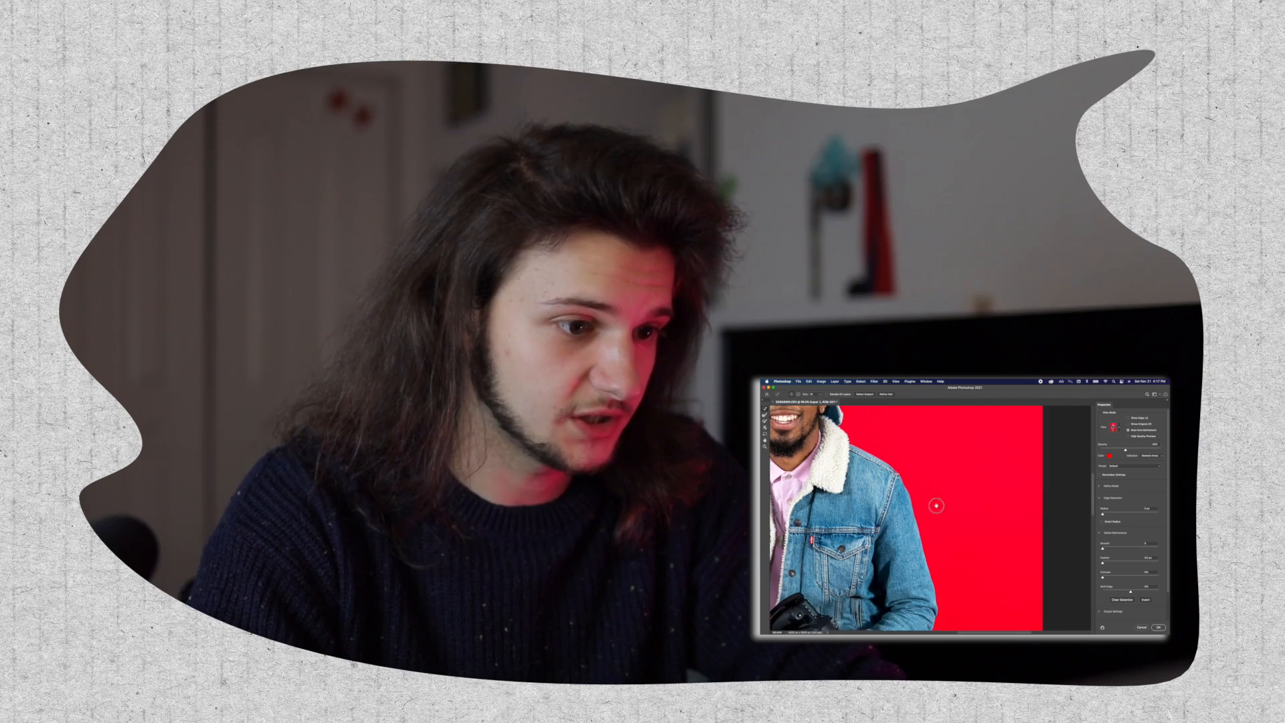
scroll(936, 531, down, 10)
scroll(963, 528, down, 3)
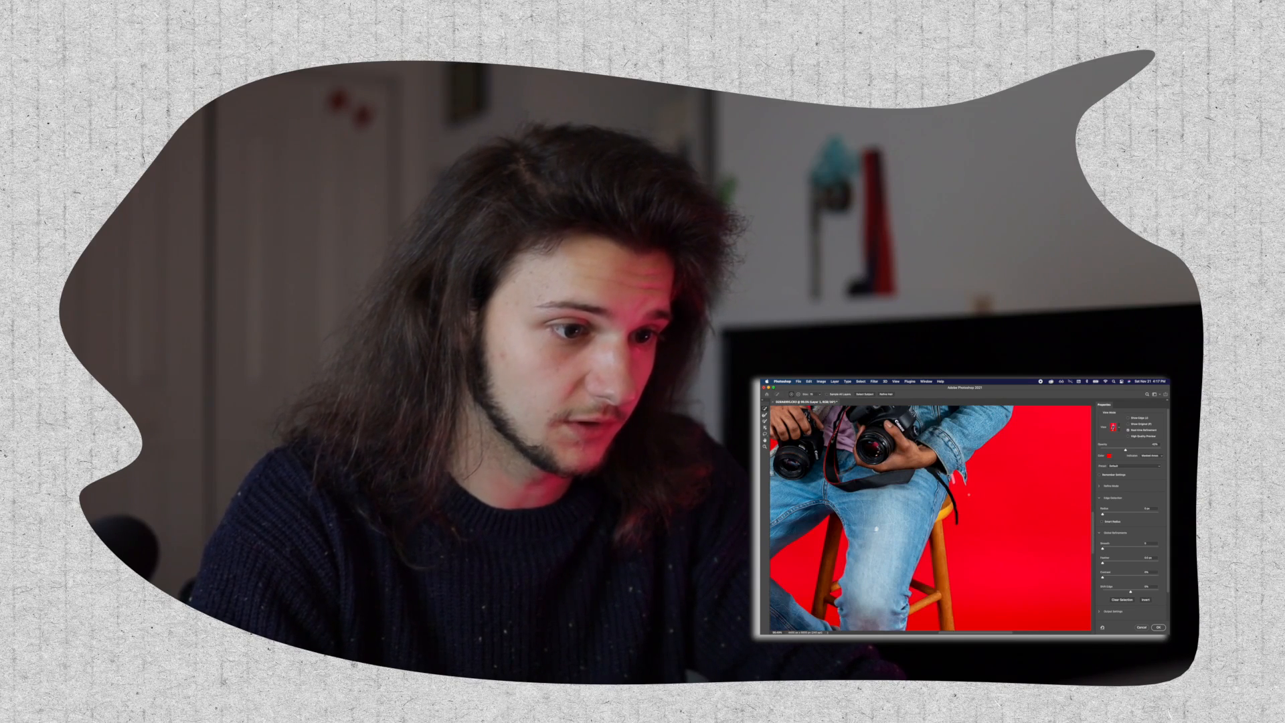
scroll(961, 510, up, 5)
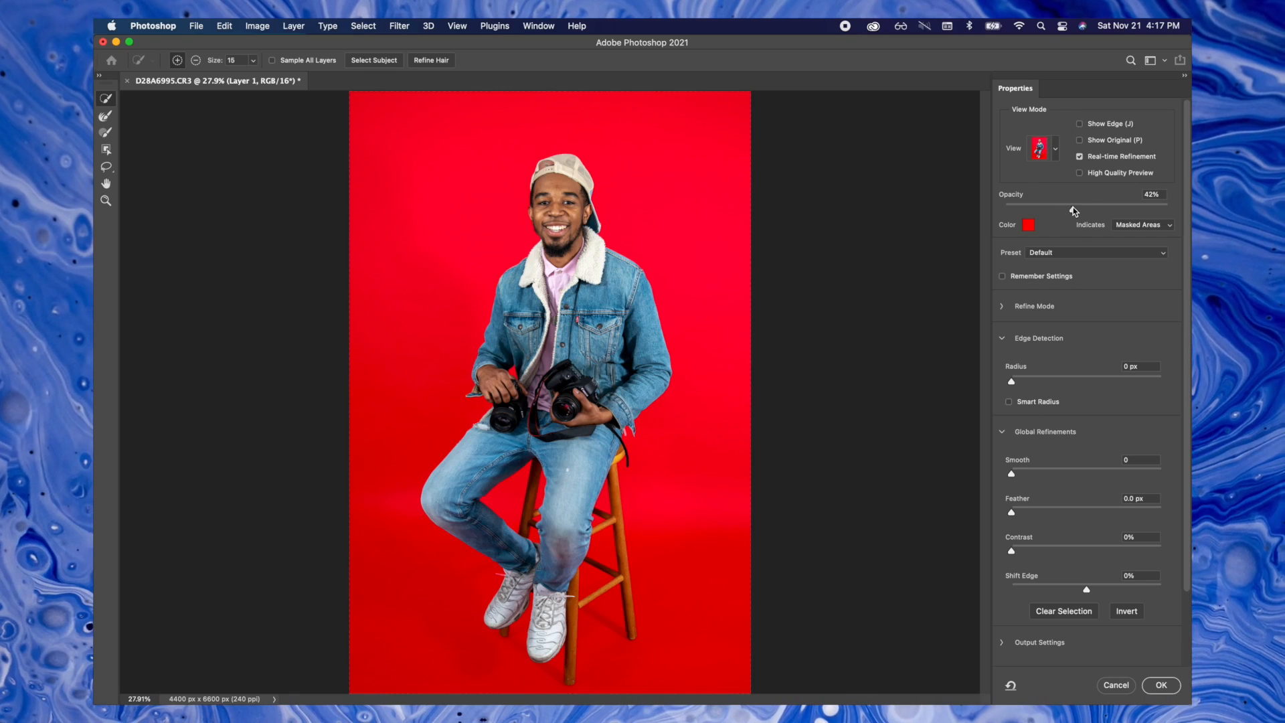
Step: Compare the cutout against the background with the overlay opacity at 98% and at 21%
drag(982, 210, 1160, 211)
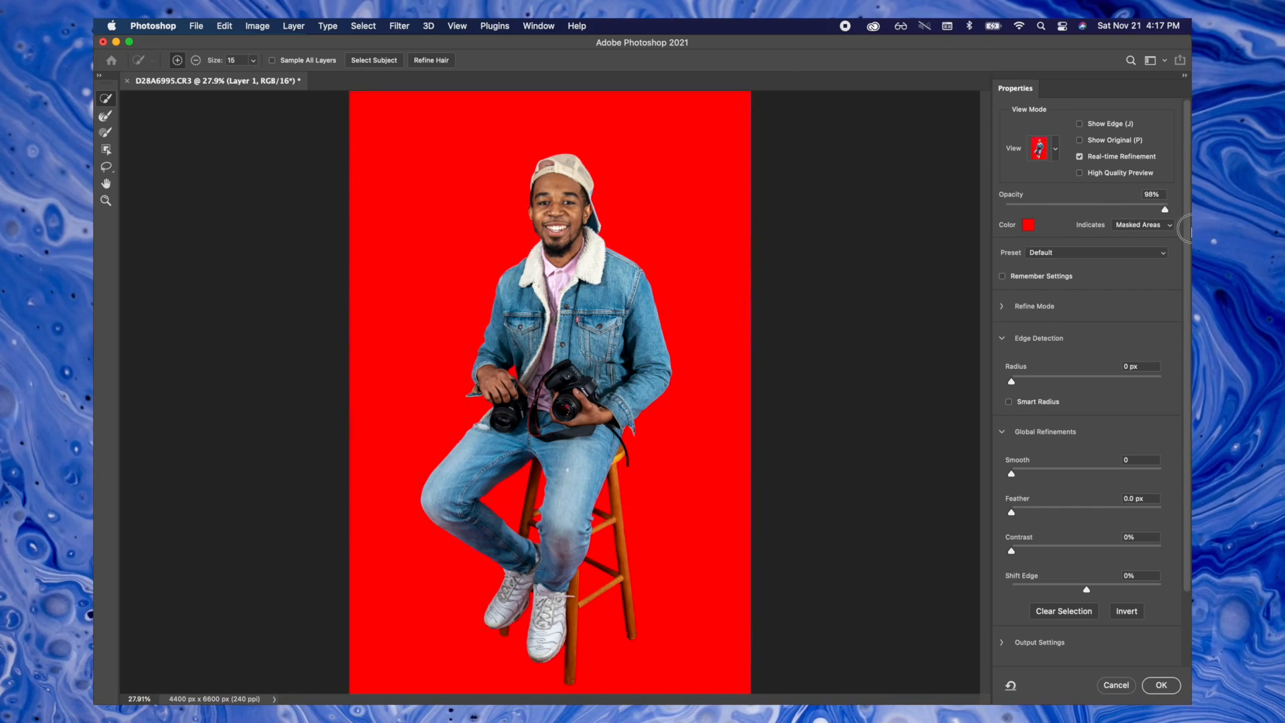
drag(1002, 234, 1134, 228)
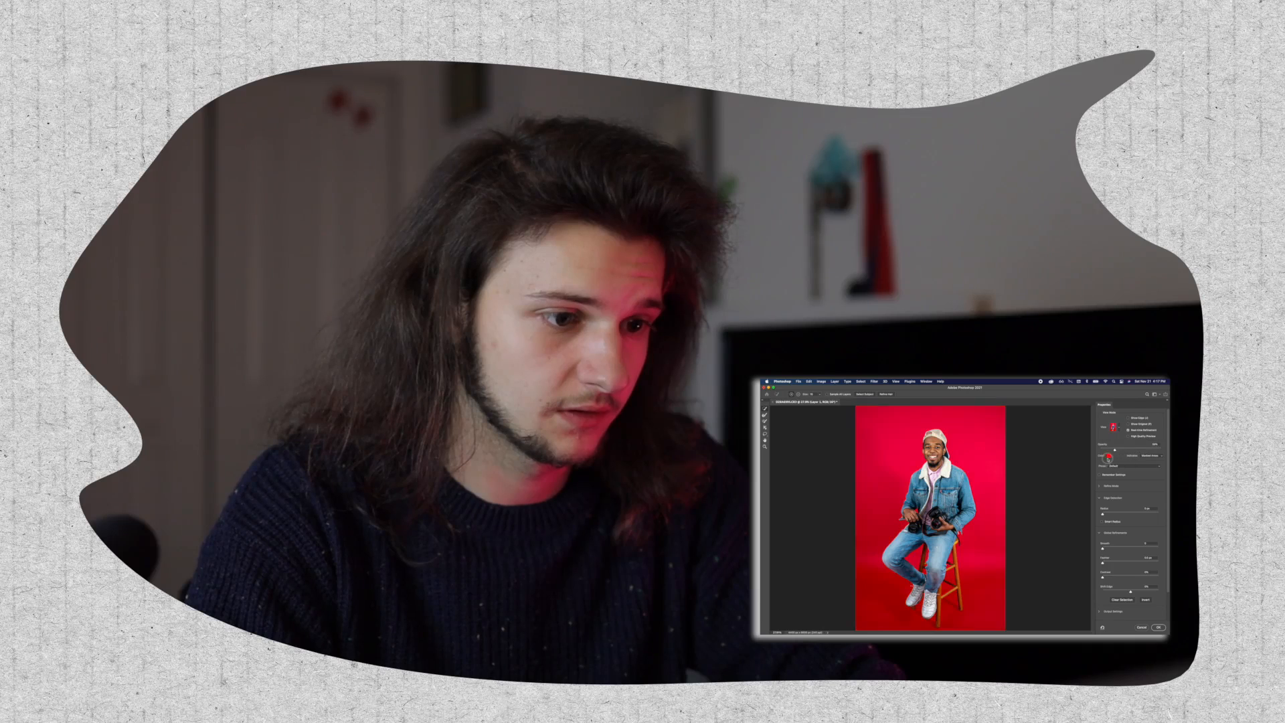
mouse_move(1115, 459)
mouse_down()
mouse_move(1139, 460)
mouse_move(1114, 459)
mouse_up()
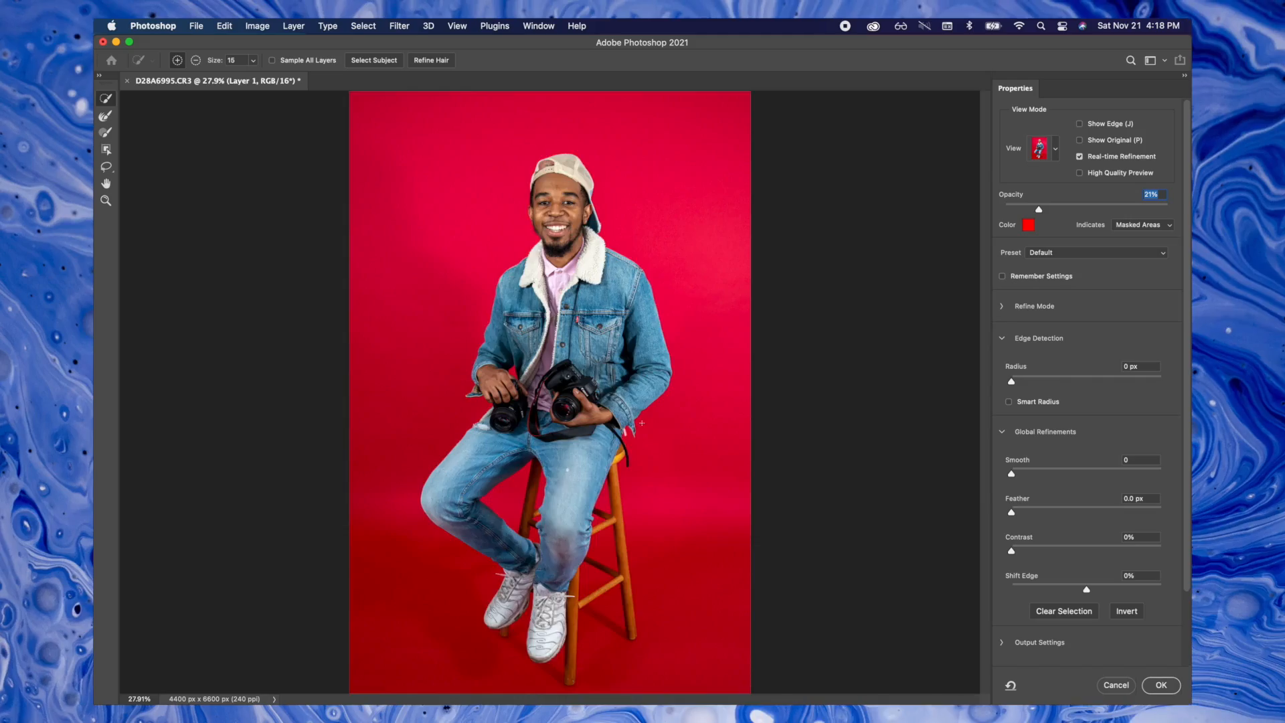
Step: Set the overlay opacity to 70% and add the small pale strip hanging below the jacket cuff to the selection
key(super+plus)
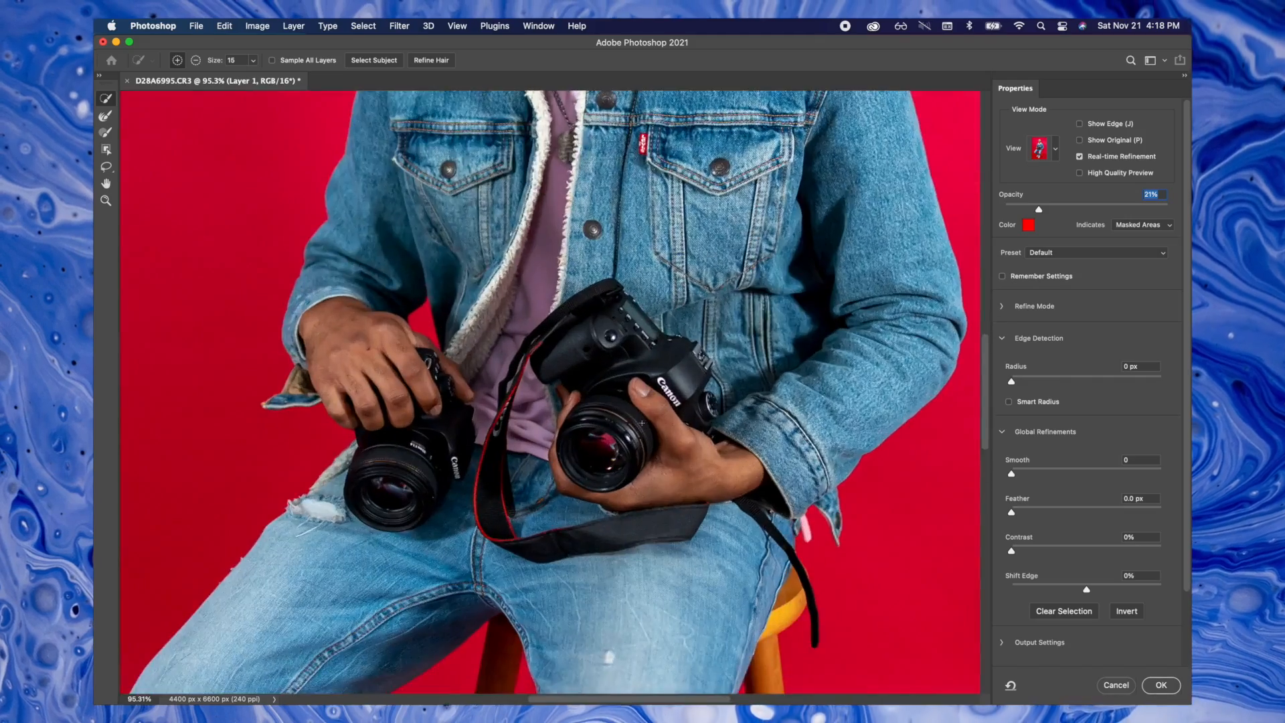
scroll(549, 391, right, 5)
scroll(641, 423, up, 10)
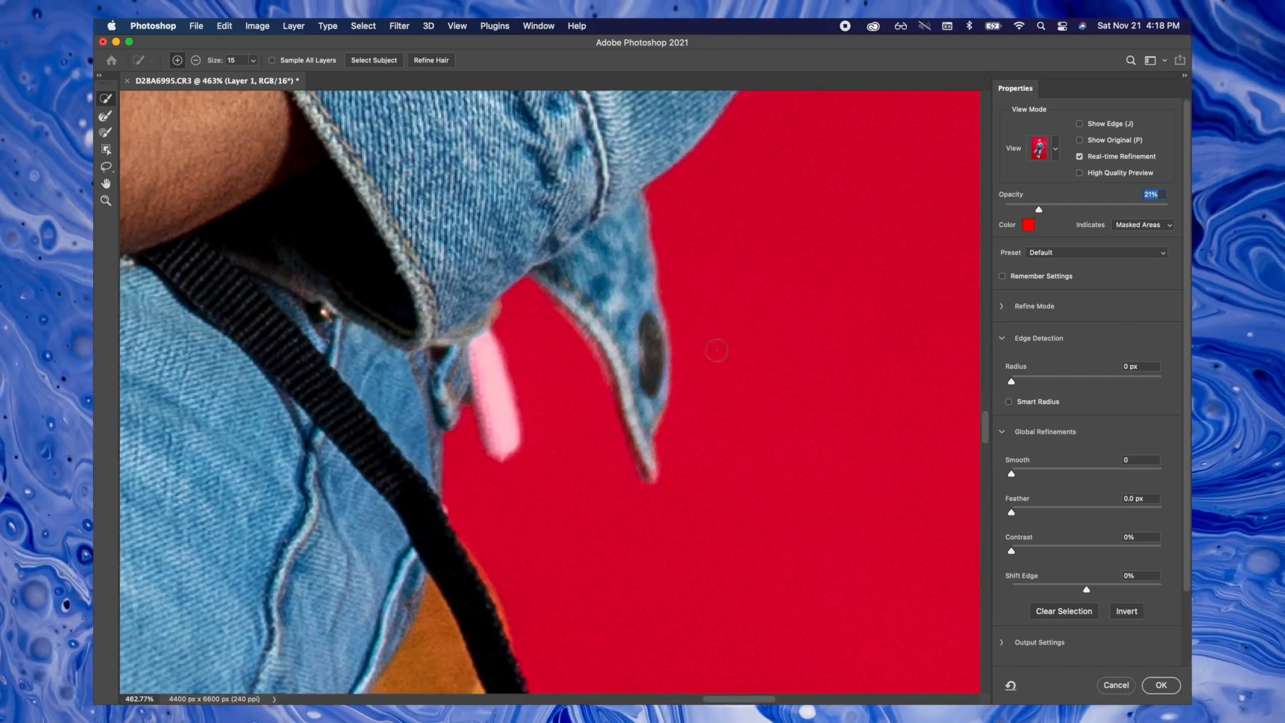
drag(1039, 208, 1119, 206)
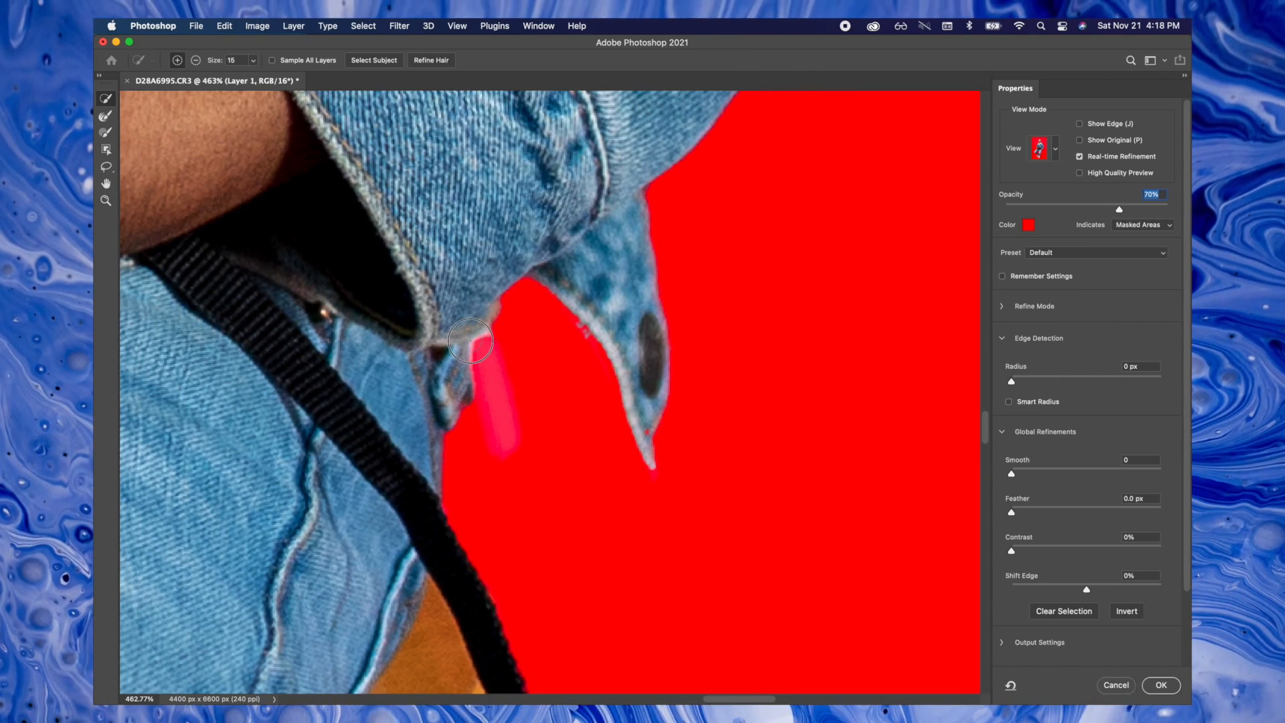
drag(481, 341, 499, 423)
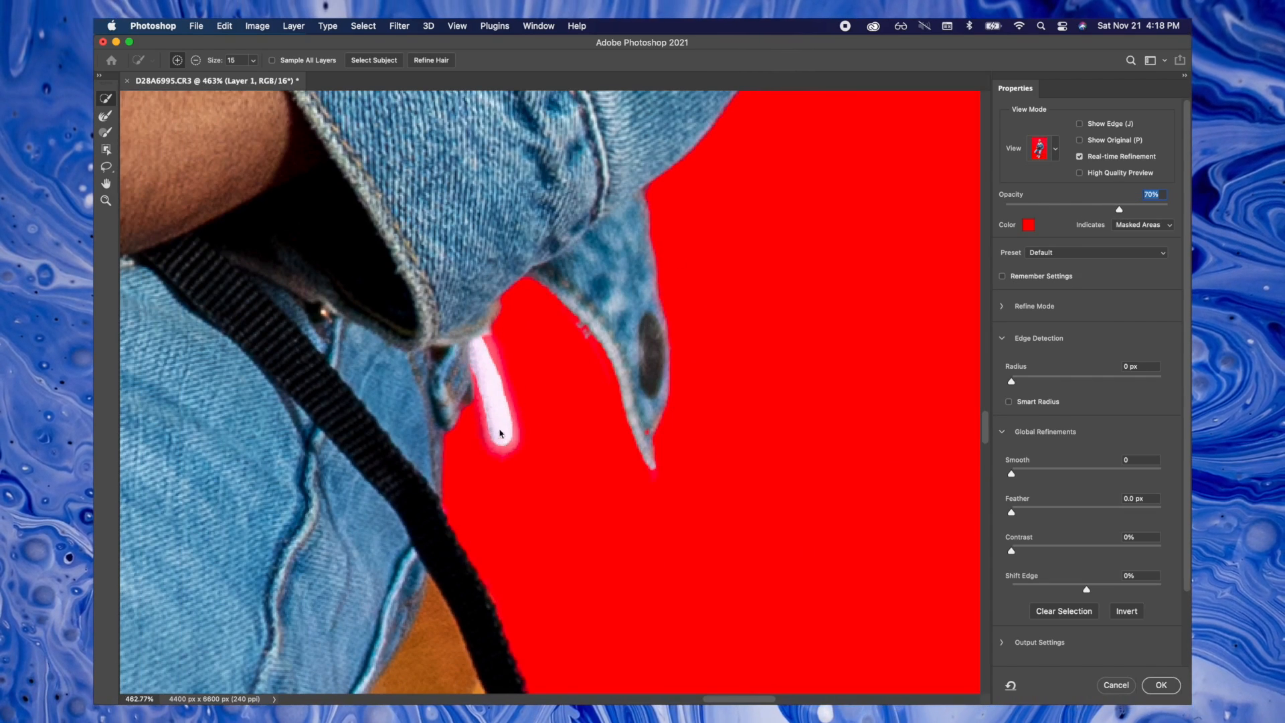
Step: Refine the fleece collar's outer edge beside the bearded jaw, on the side without the cap brim, using the Refine Edge Brush at size 50
scroll(498, 406, down, 5)
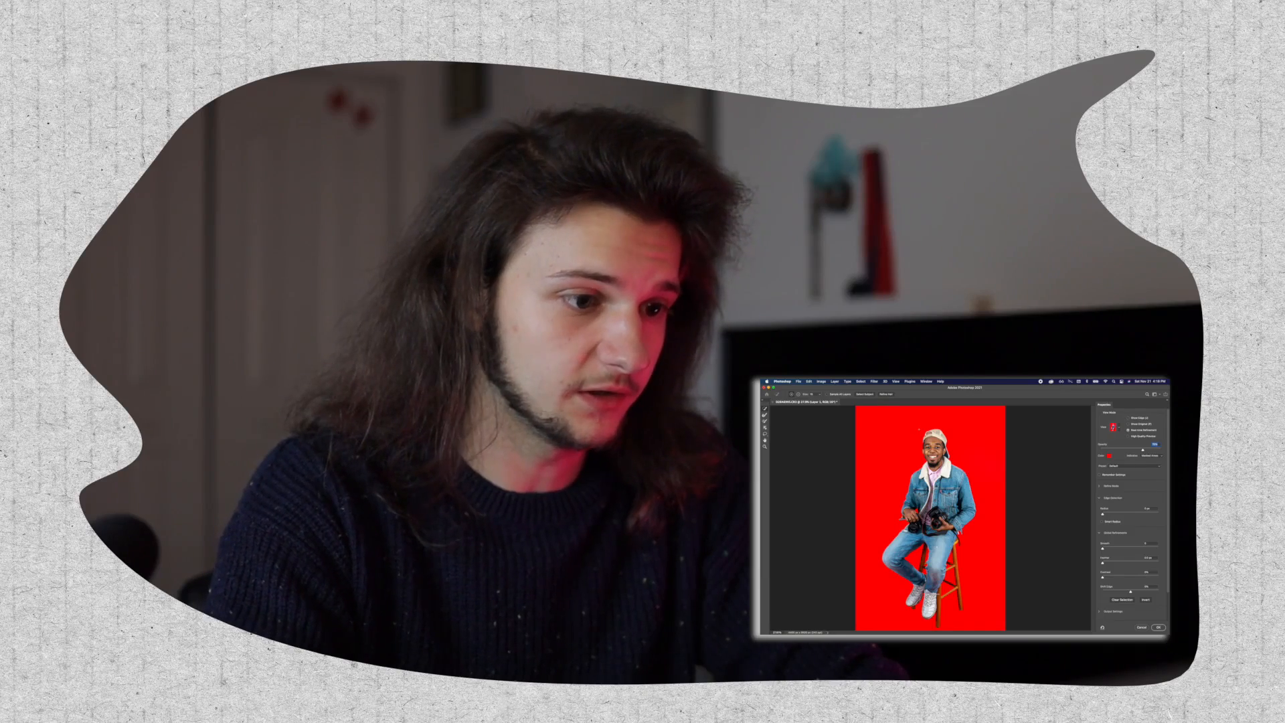
scroll(920, 480, up, 5)
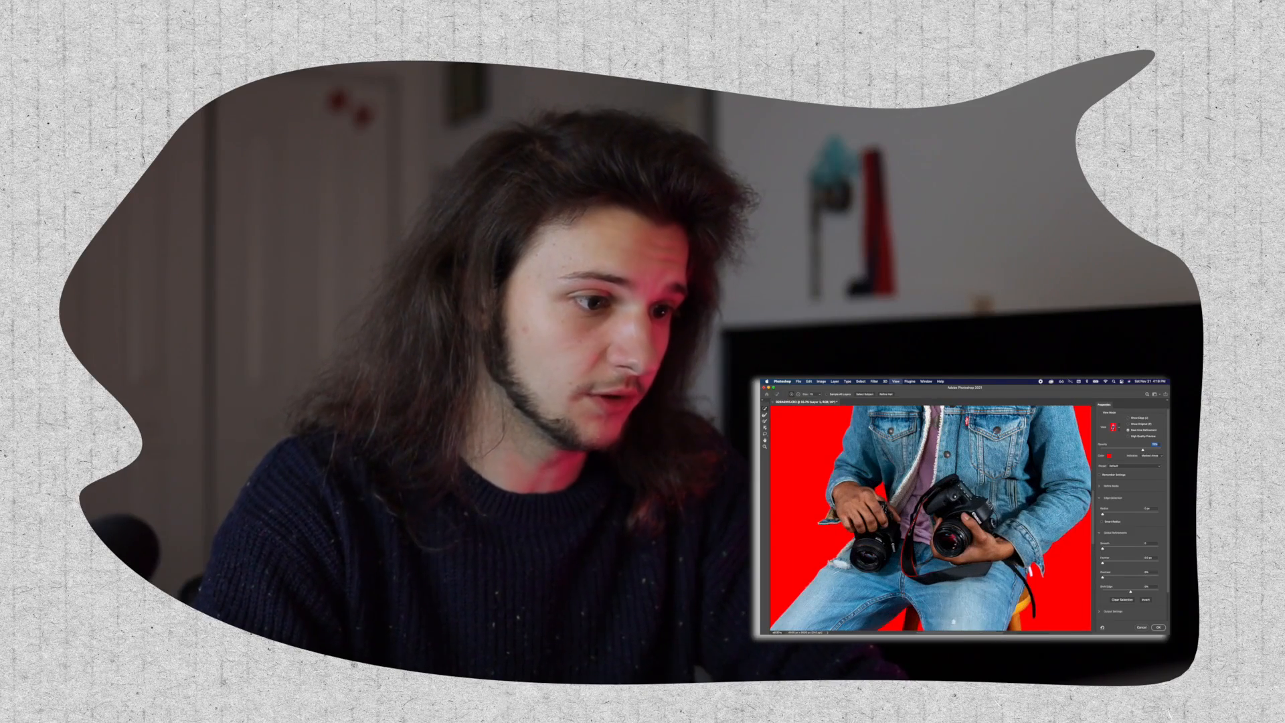
drag(919, 480, 924, 596)
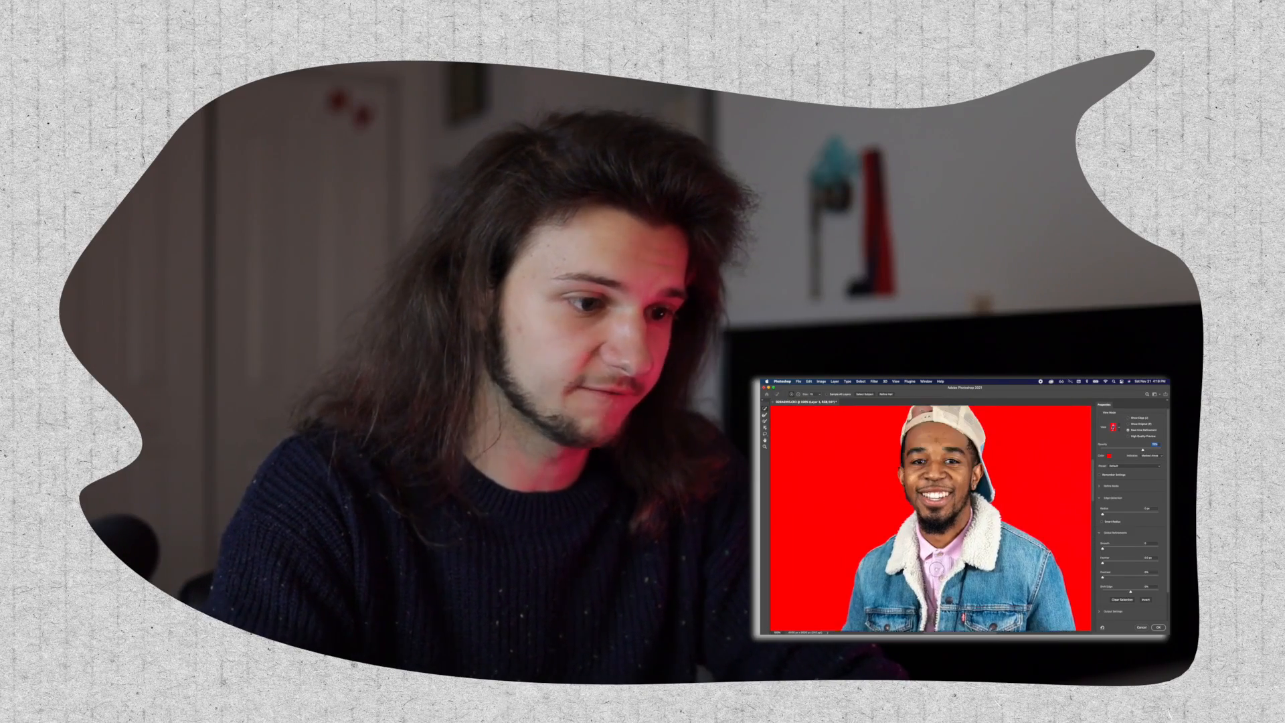
key(super+plus)
key(super+plus)
scroll(954, 533, up, 3)
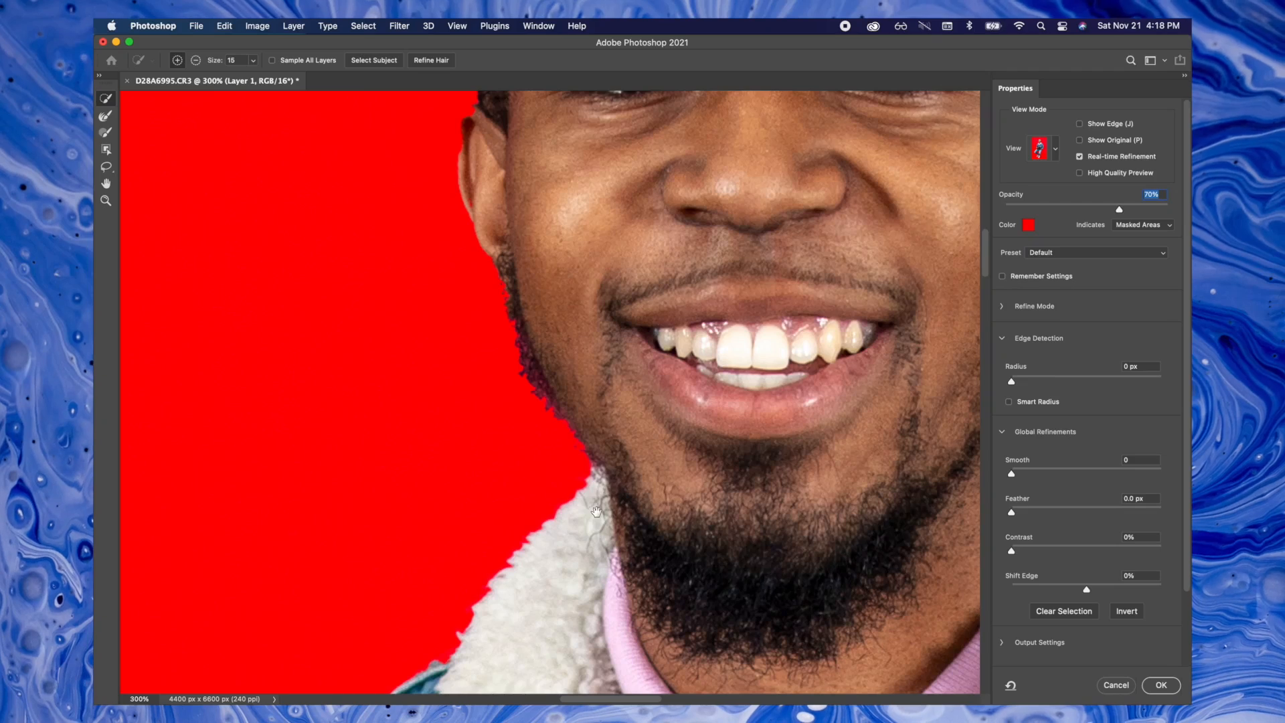
scroll(620, 430, down, 3)
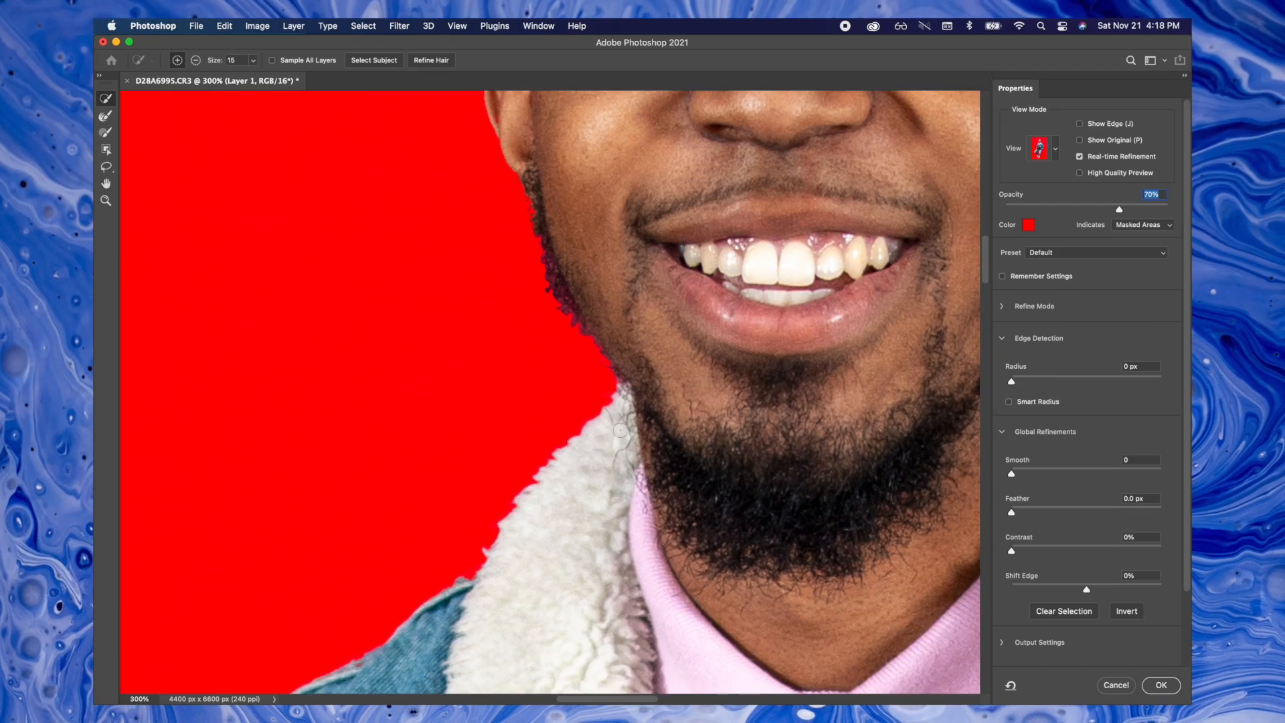
click(106, 118)
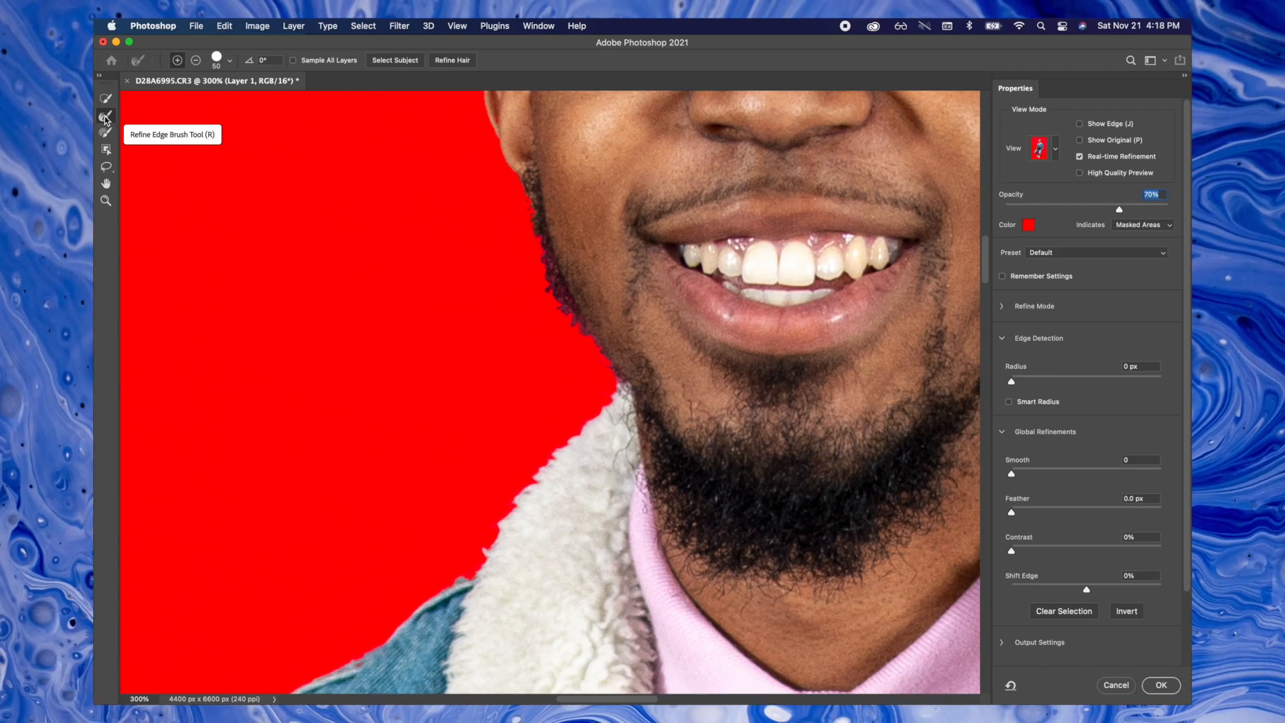
drag(473, 566, 498, 515)
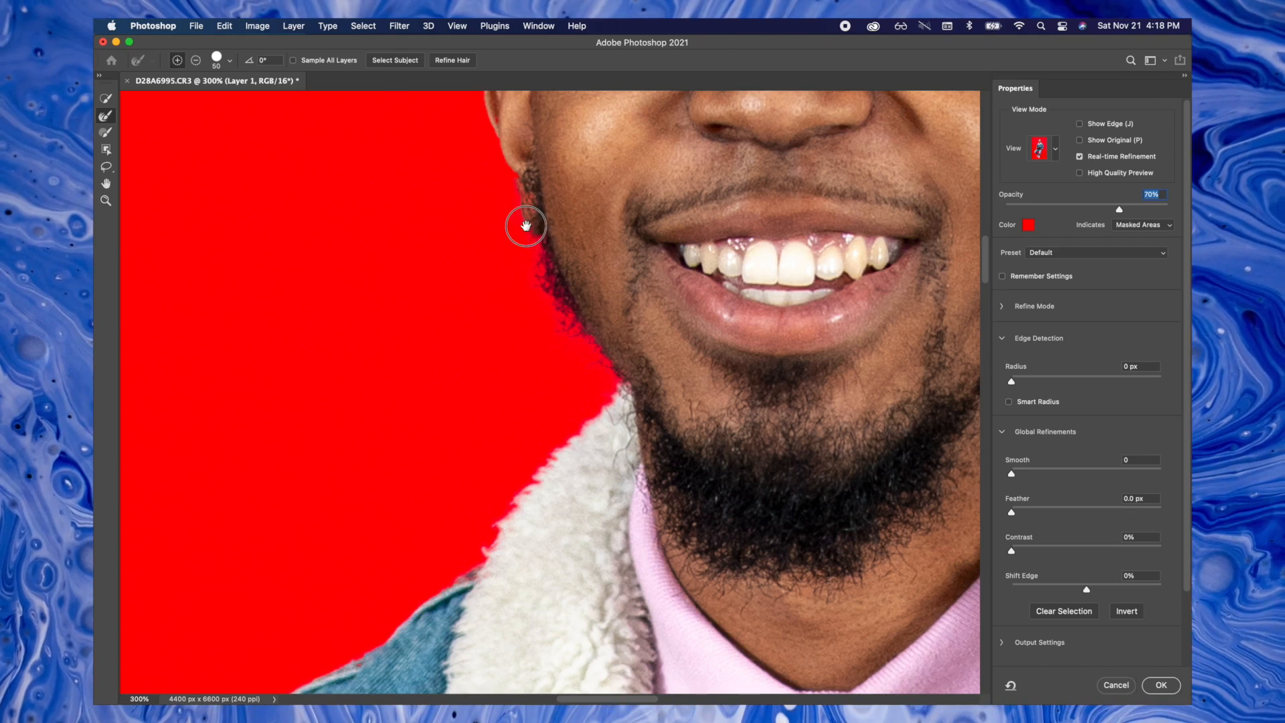
Step: Refine the fleece collar's edge on the other side of the face, from below the cap brim down to the denim shoulder
scroll(525, 224, up, 10)
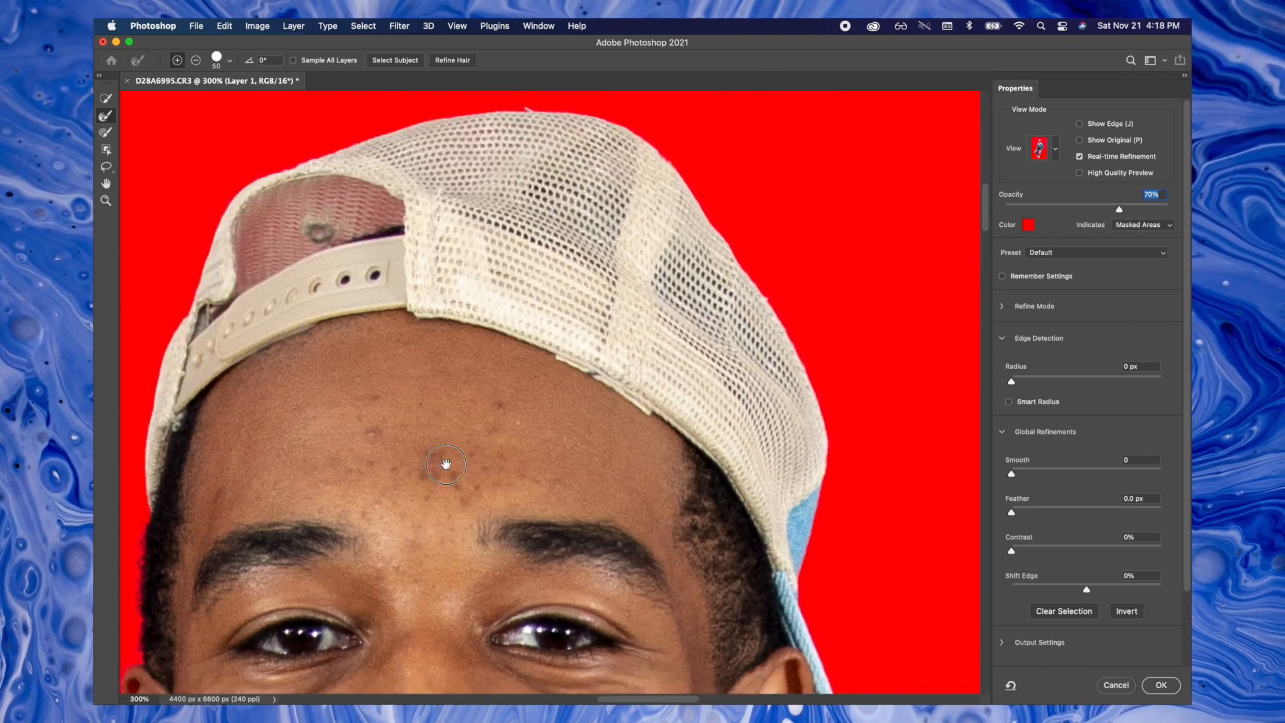
scroll(444, 464, down, 15)
scroll(445, 464, right, 8)
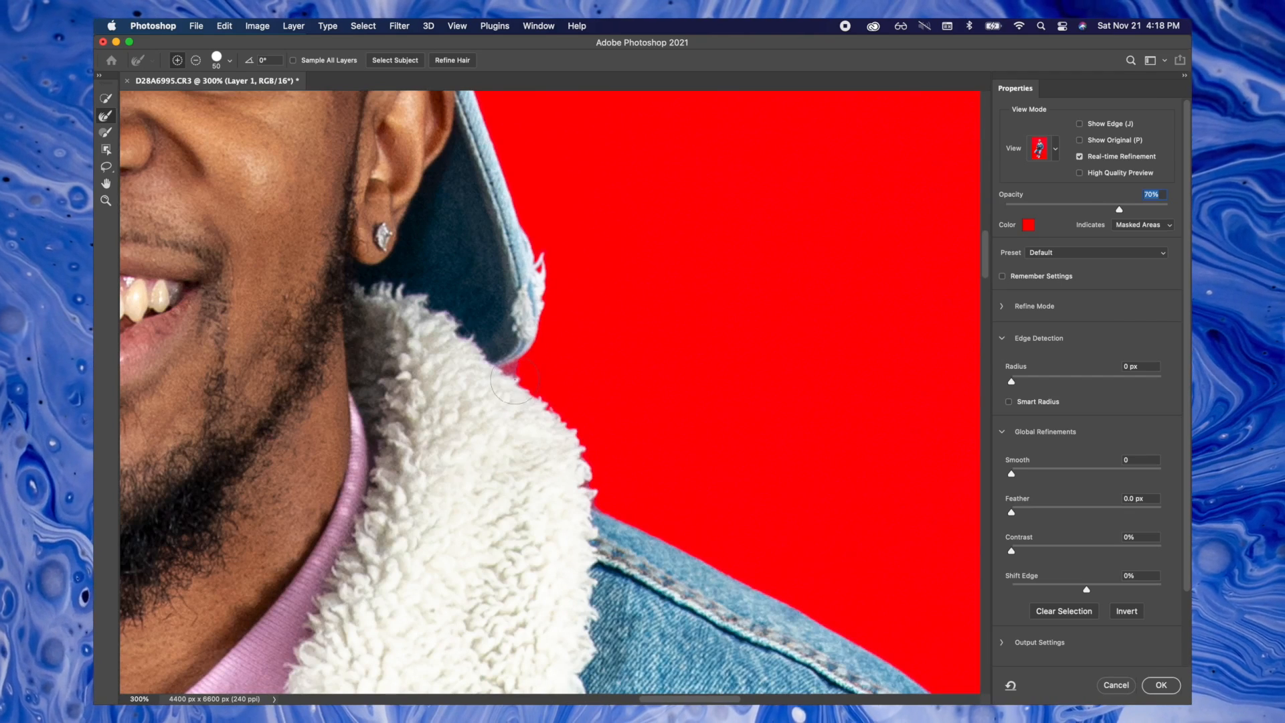
drag(580, 445, 596, 497)
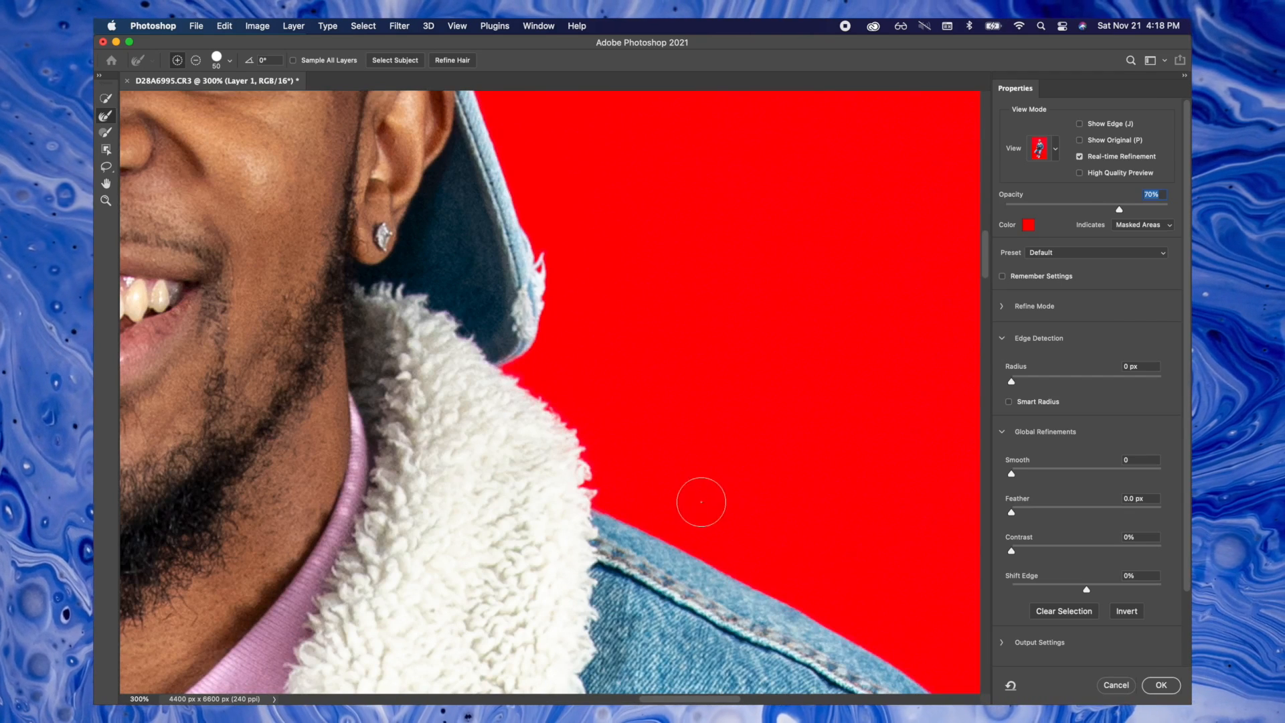
Step: Add the tiny missed spot at the jacket's shoulder seam to the selection with the Quick Selection tool at size 15
scroll(742, 534, down, 10)
scroll(742, 533, right, 5)
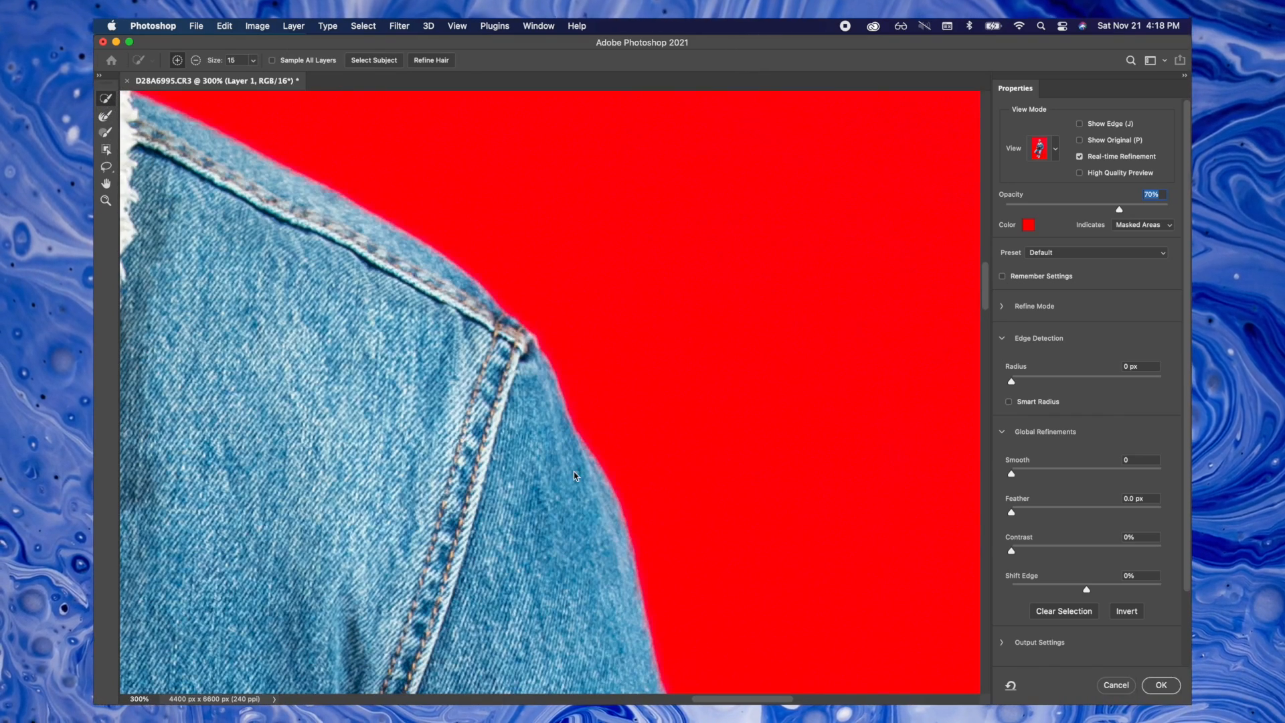
key(super+minus)
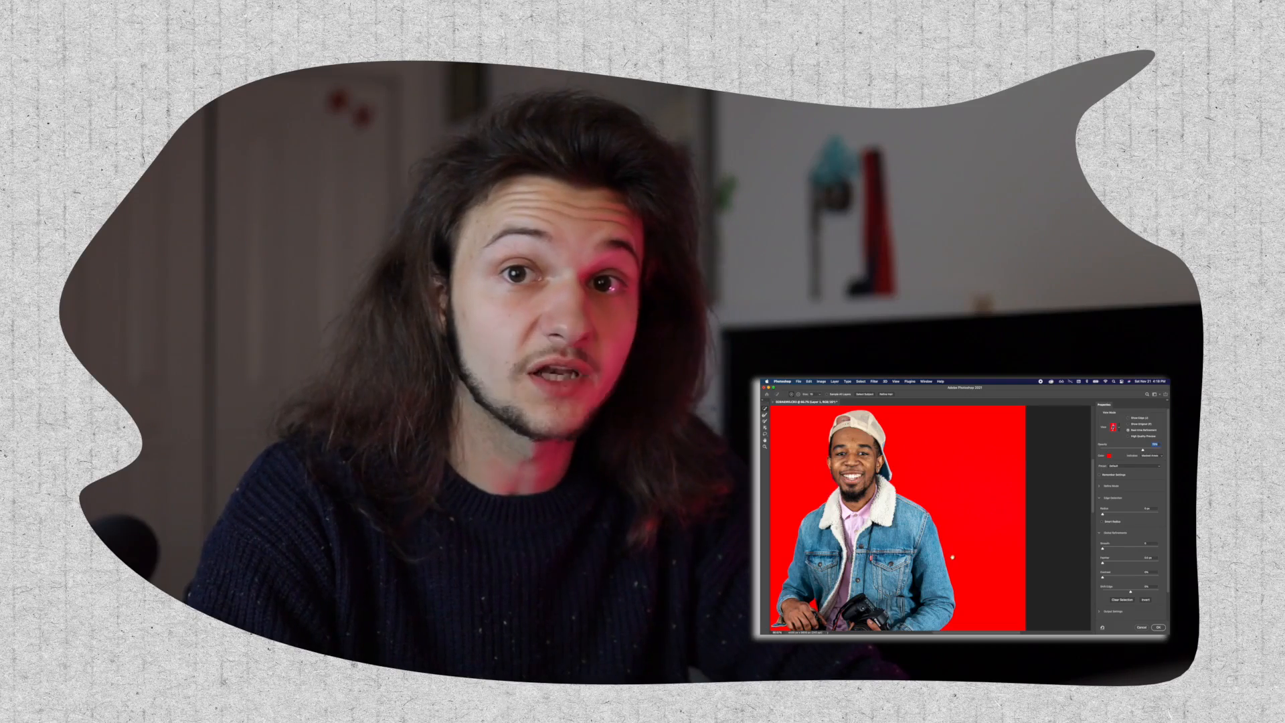
scroll(952, 542, down, 5)
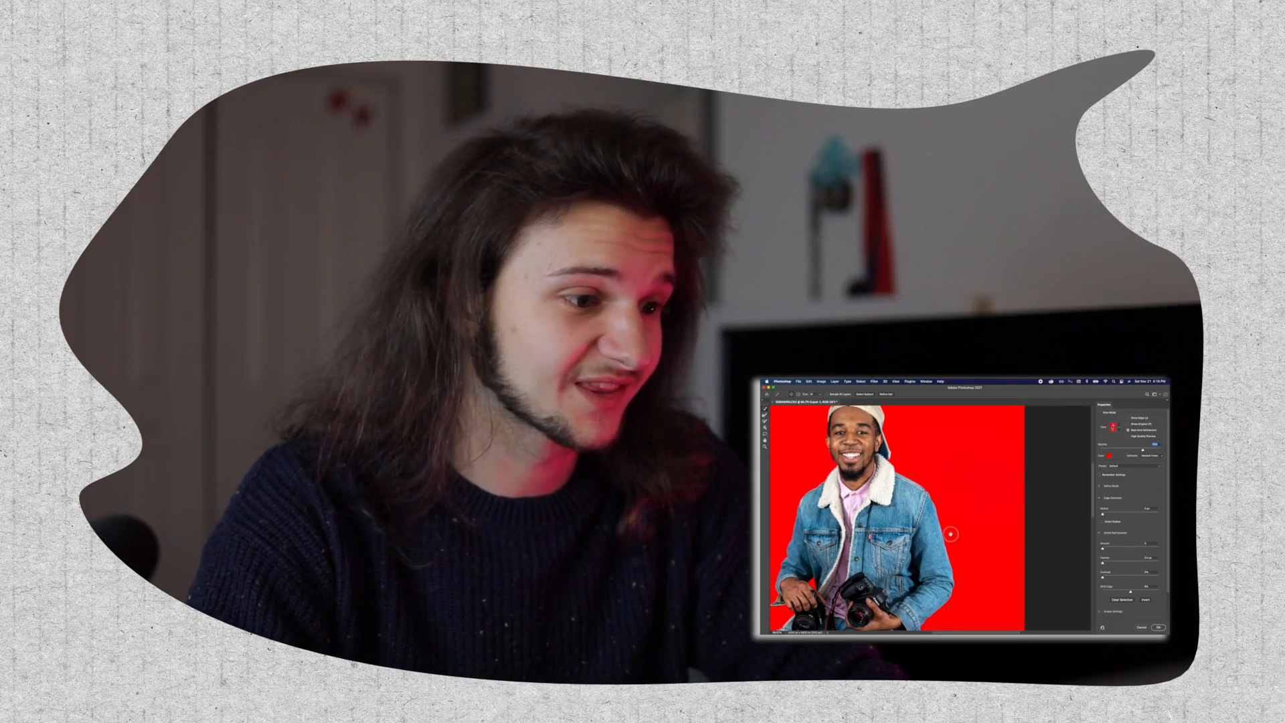
scroll(952, 518, down, 3)
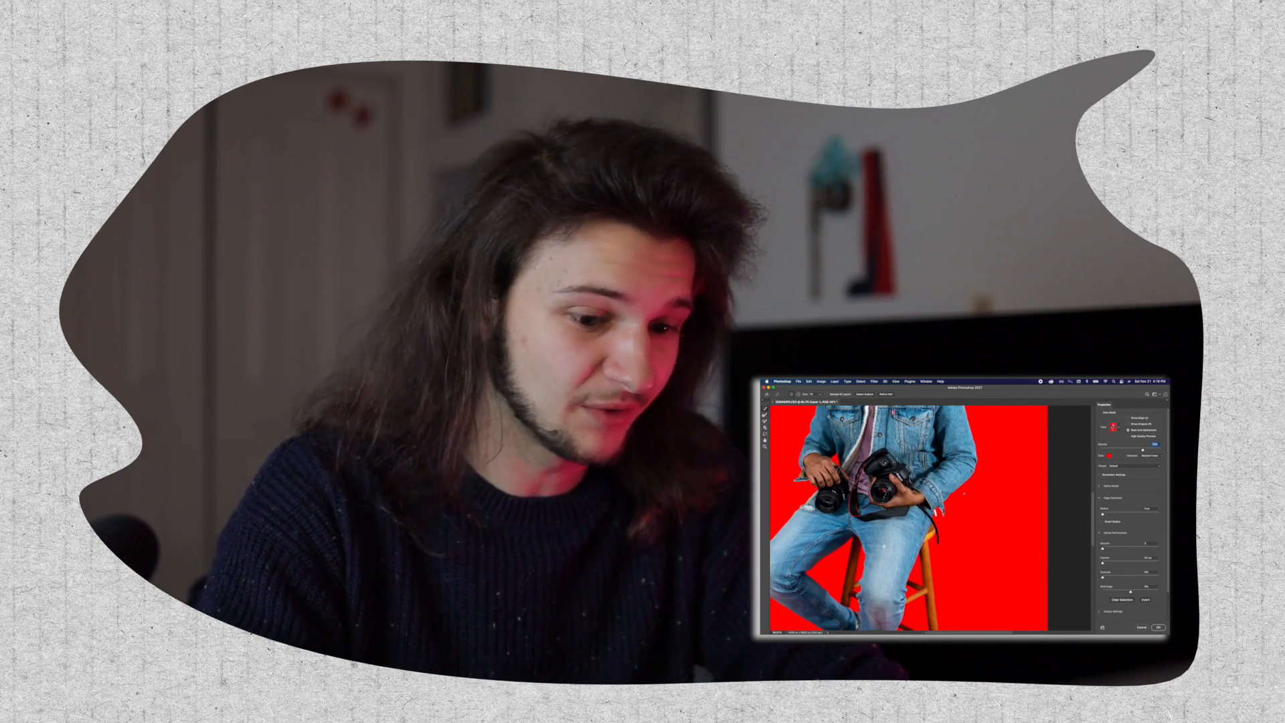
key(super+minus)
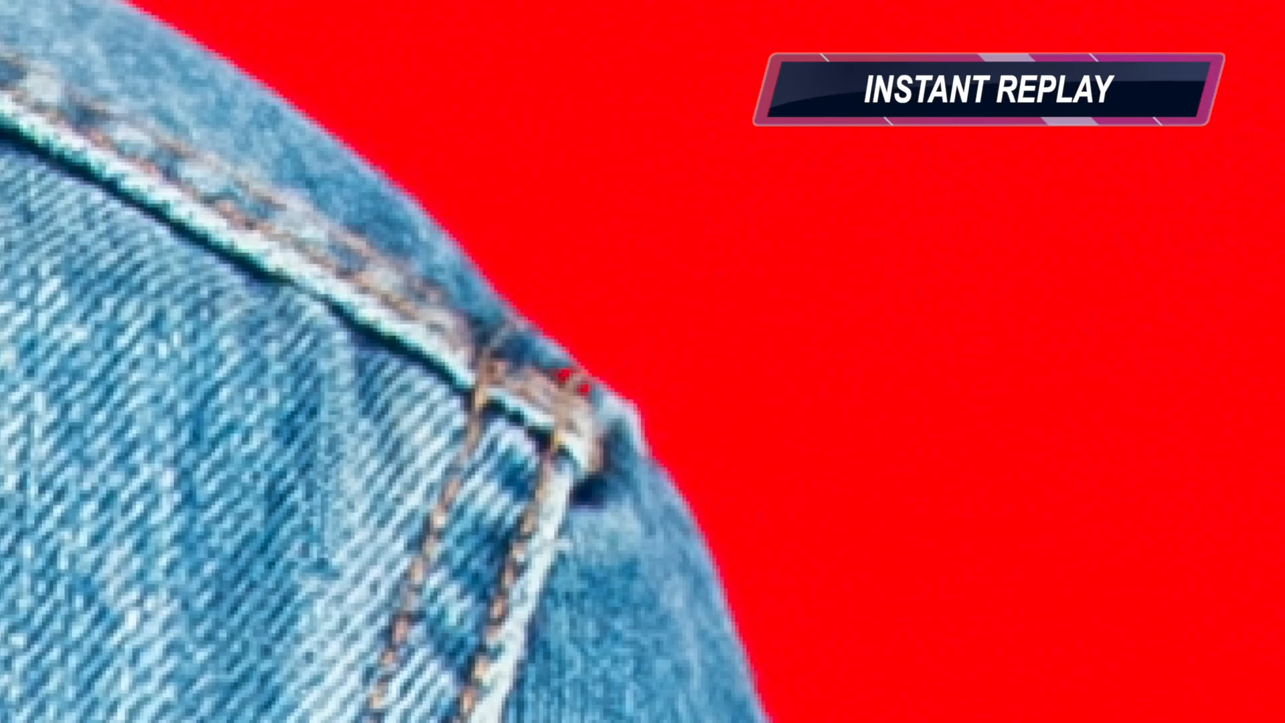
click(562, 390)
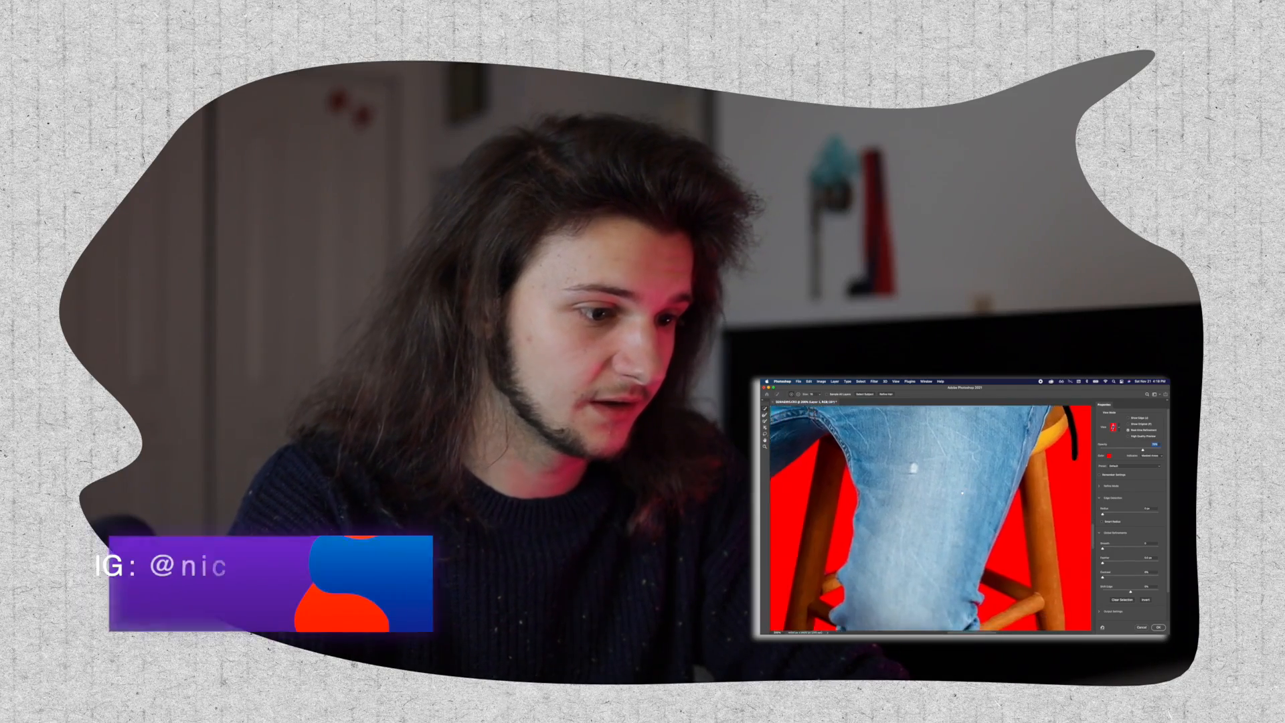
Step: Examine the cutout edges around the jeans and the stool legs, and return to the view of the whole image
key(super+minus)
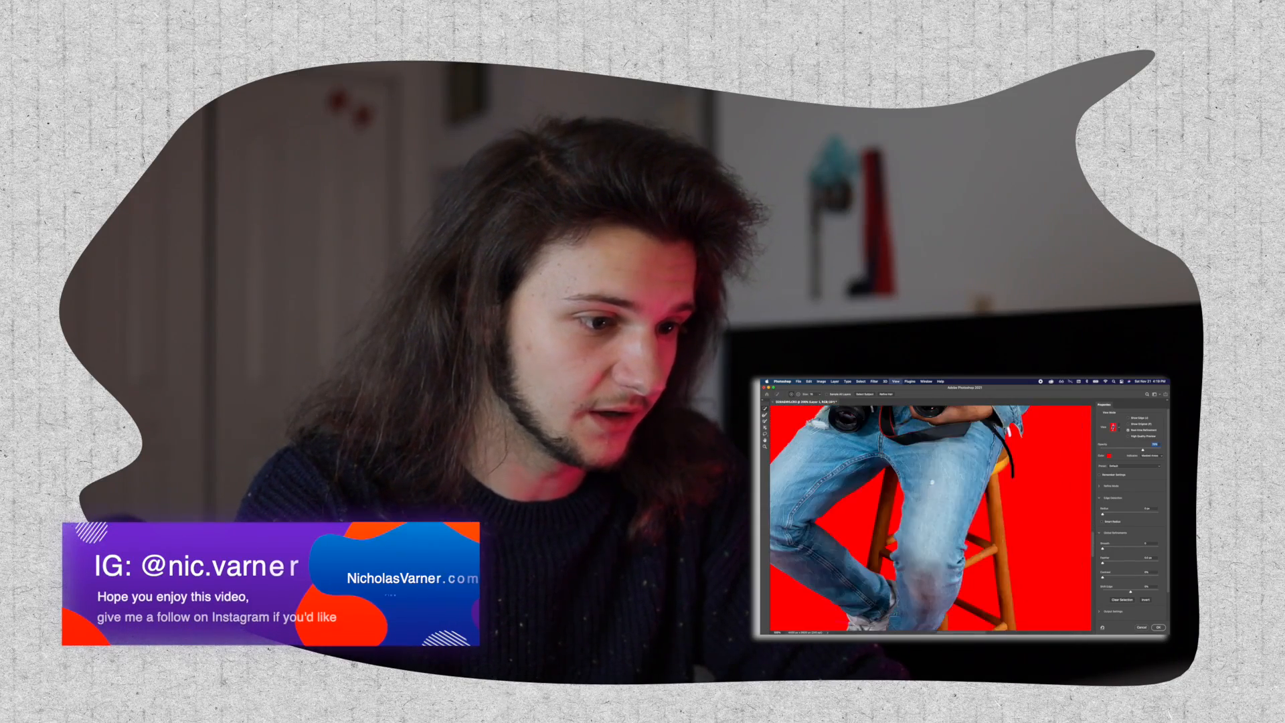
key(super+minus)
key(super+plus)
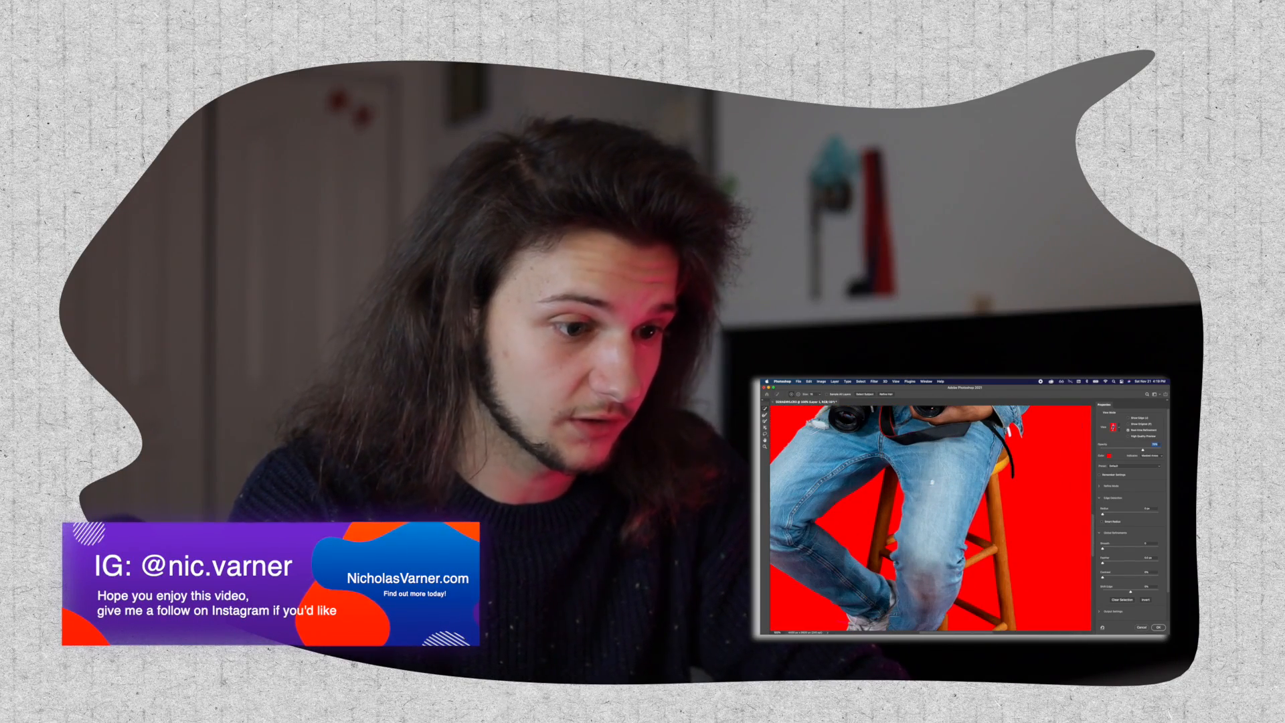
drag(931, 482, 932, 450)
key(super+plus)
key(super+plus)
key(super+plus)
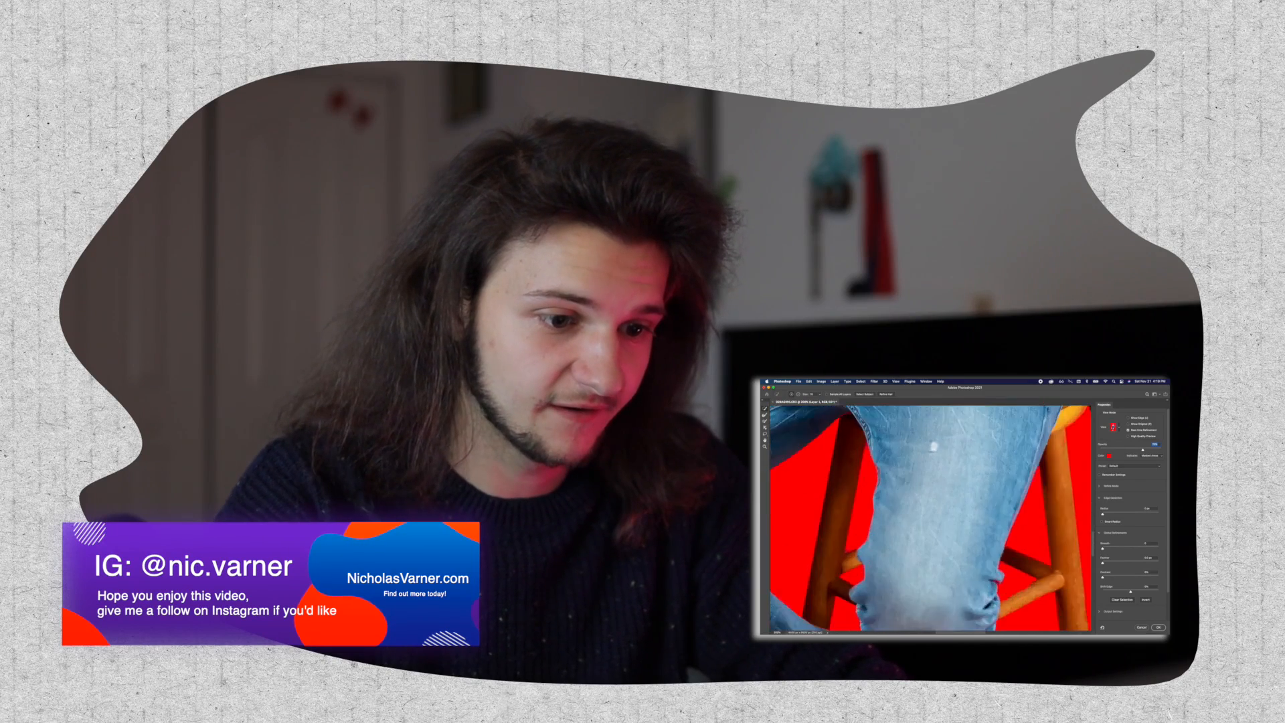
drag(1078, 517, 962, 517)
scroll(962, 517, up, 1)
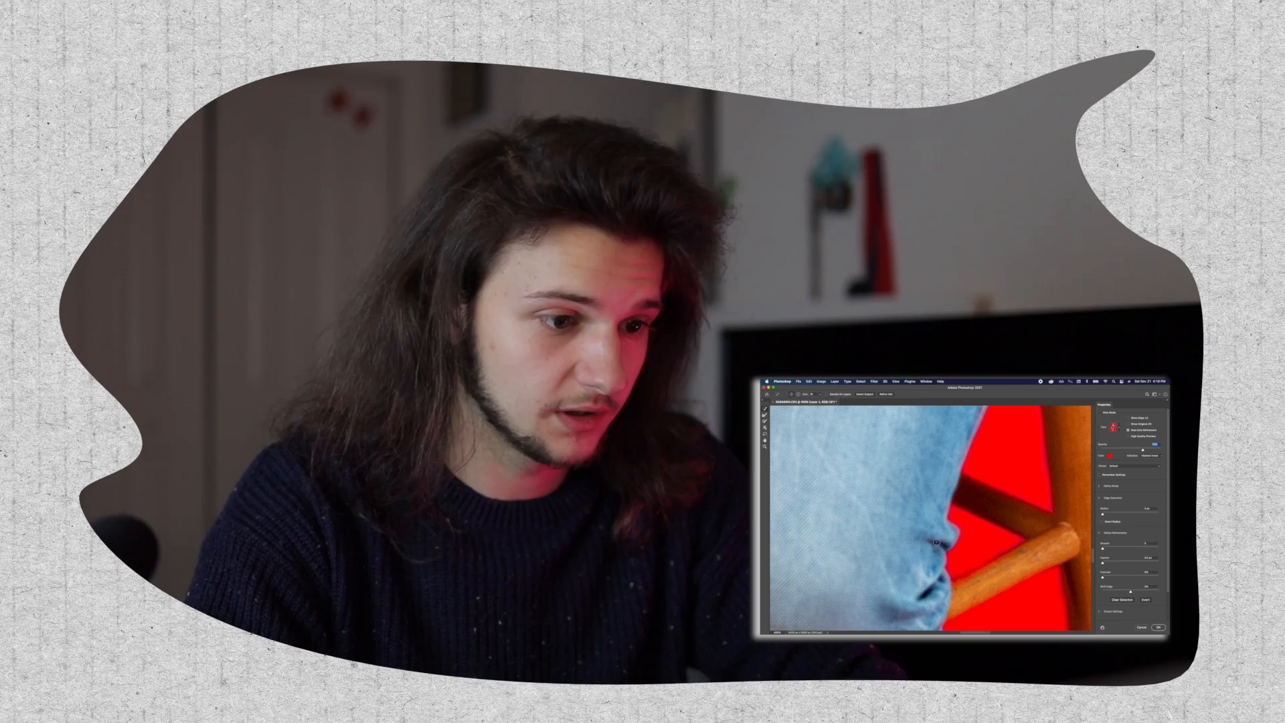
key(super+0)
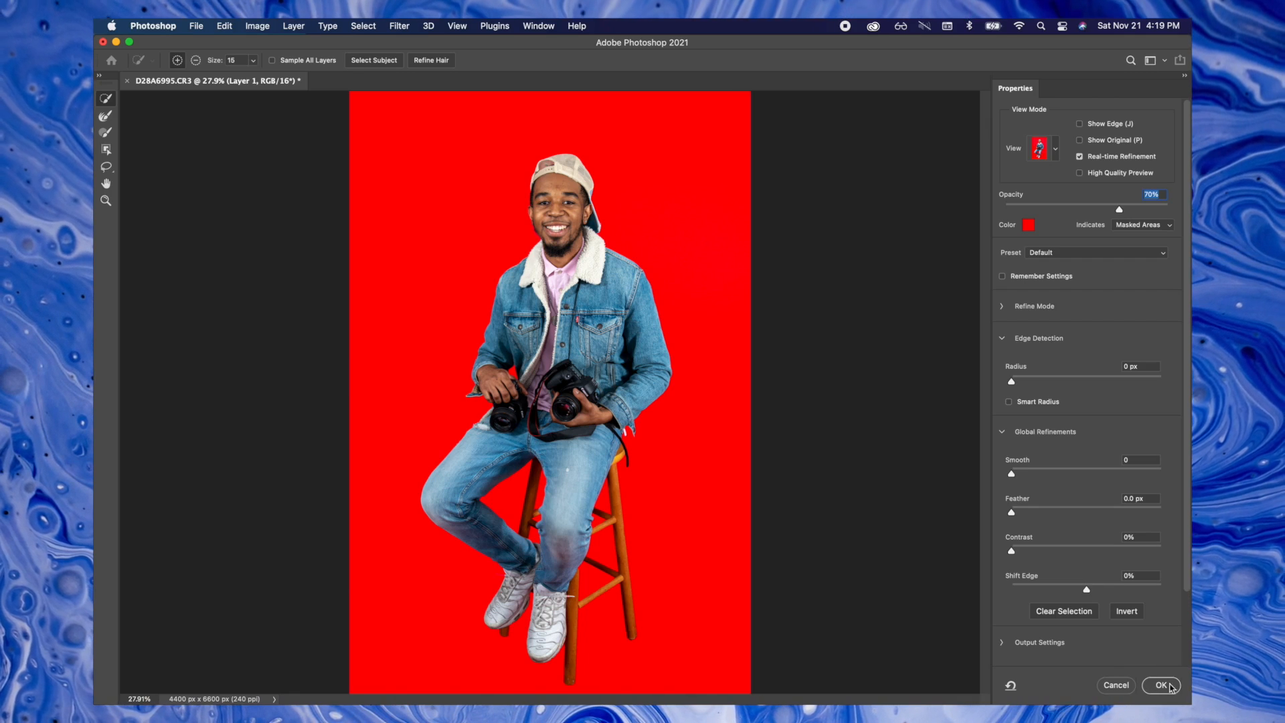
Step: Accept the refined selection, apply it as a layer mask on Layer 1, and check the cutout by toggling the Background layer's visibility
click(1162, 687)
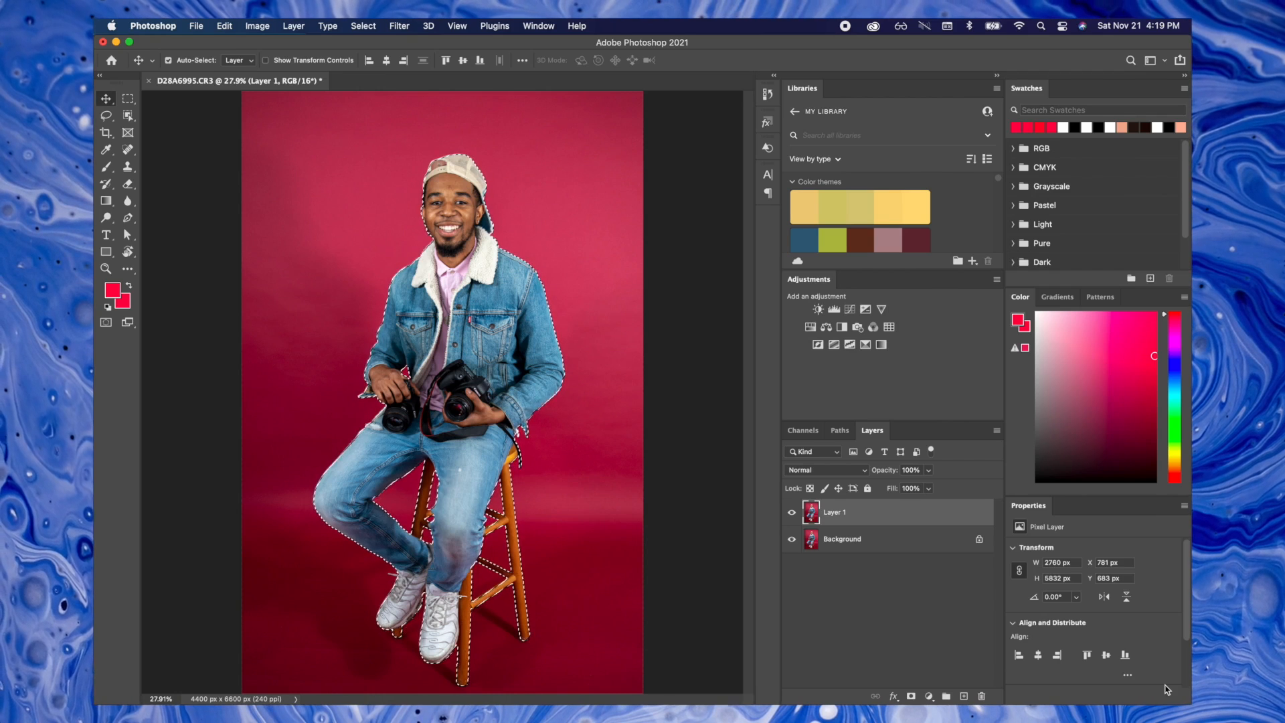
click(910, 697)
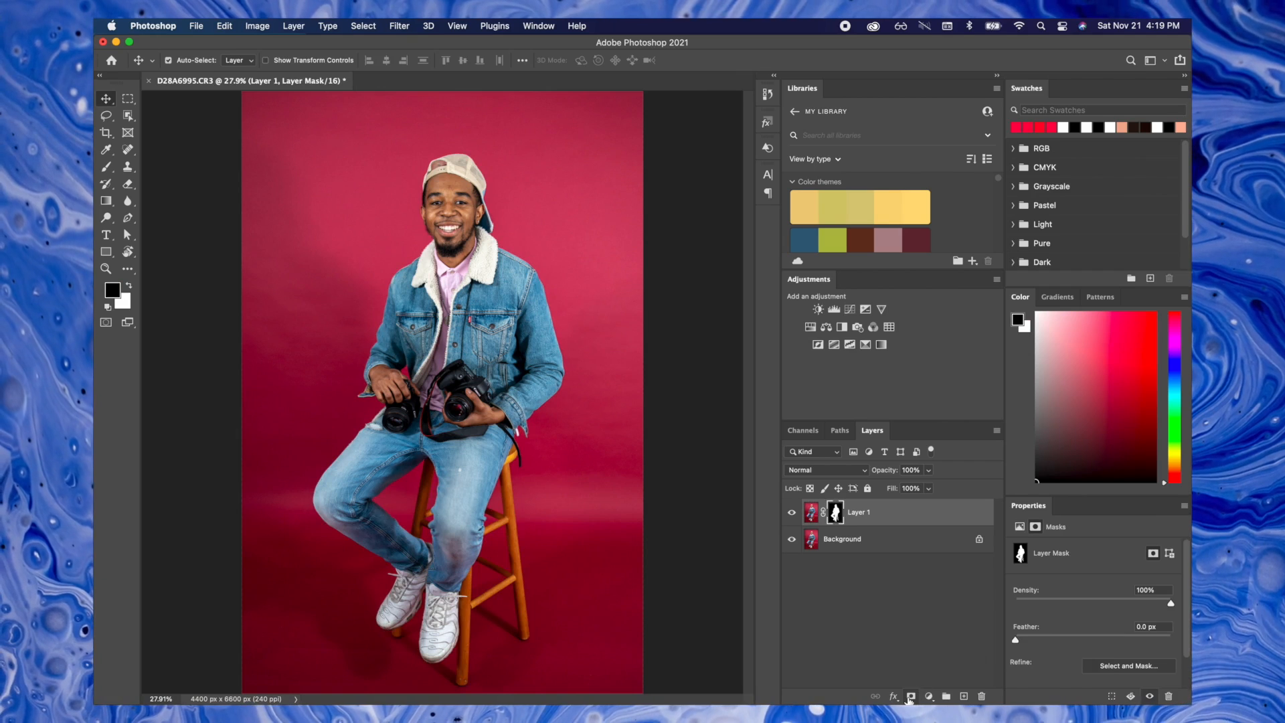
click(791, 540)
click(792, 539)
click(792, 539)
click(792, 539)
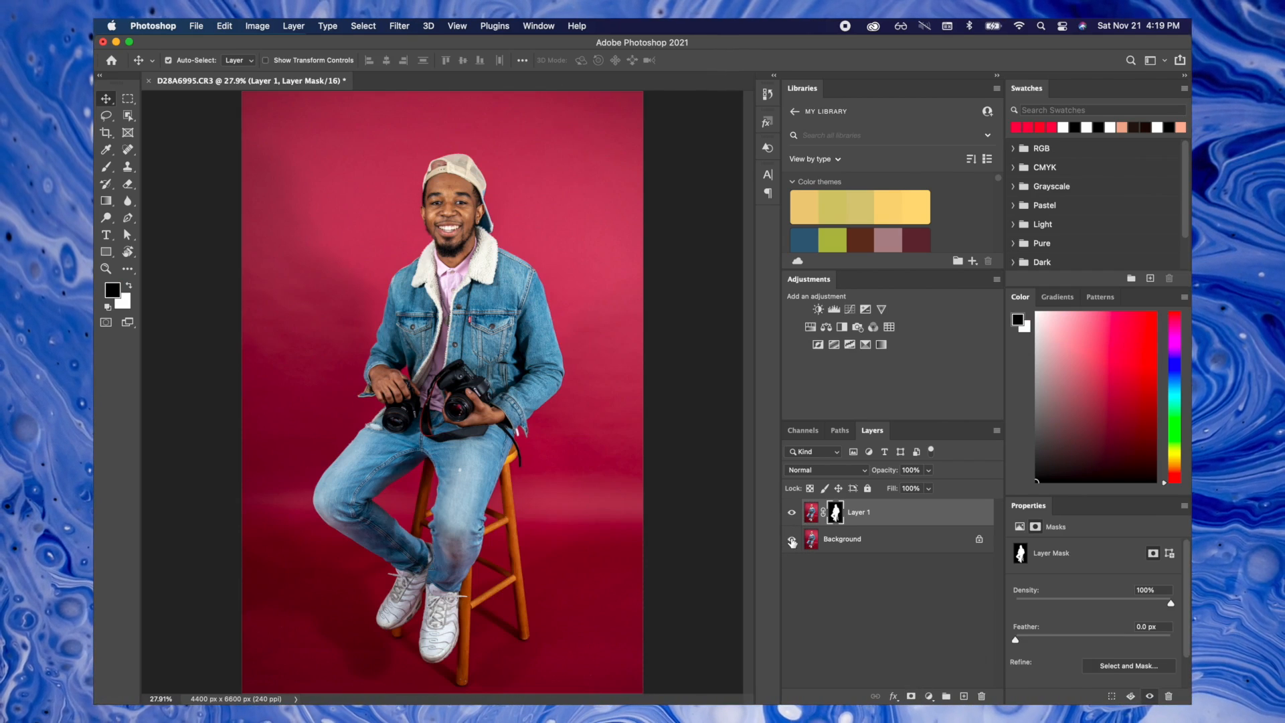
click(792, 539)
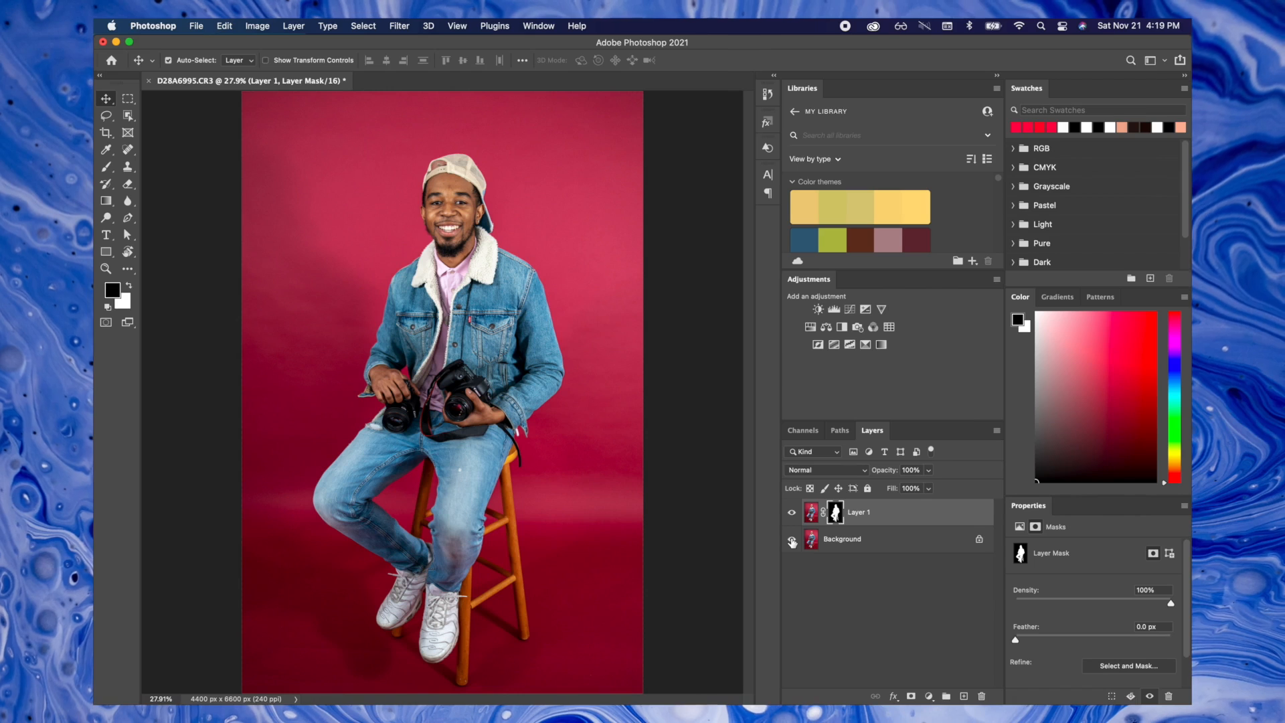
Step: Create a new empty layer between the Background and the masked Layer 1
click(874, 546)
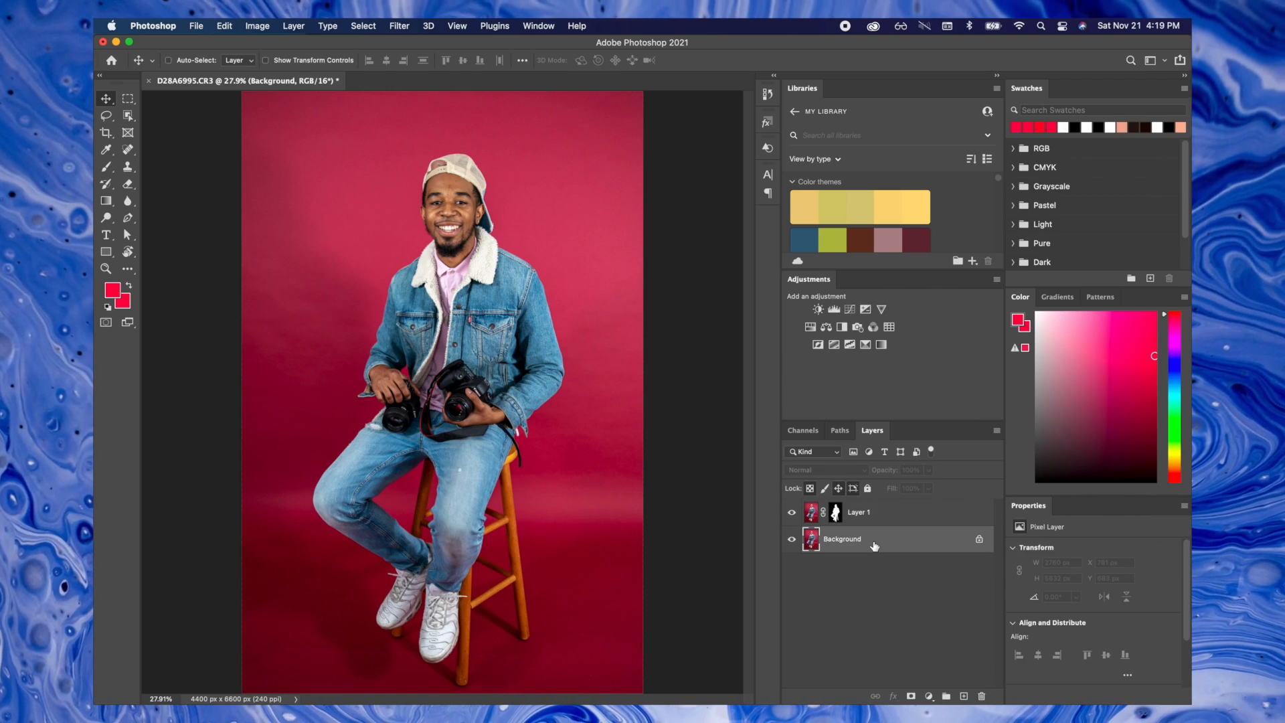
key(super+shift+n)
key(Return)
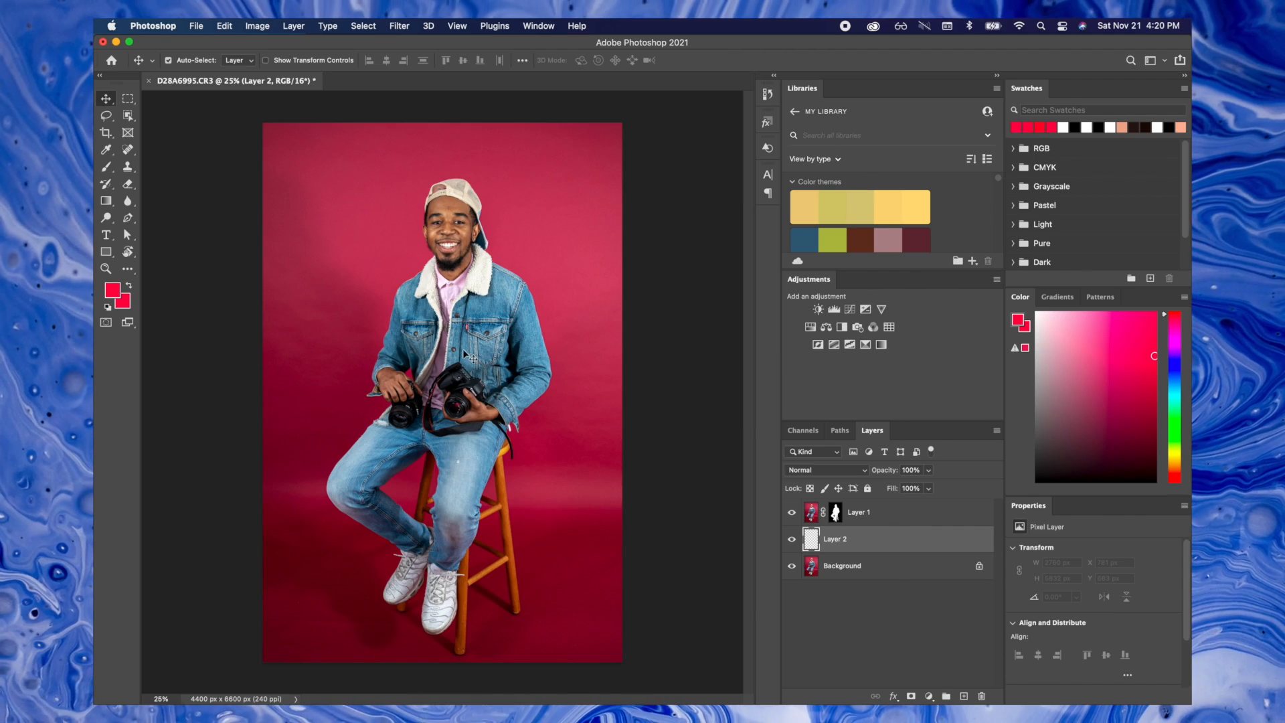
Step: Open the Gradient tool's Gradient Editor and load the Black, White preset from Basics
key(g)
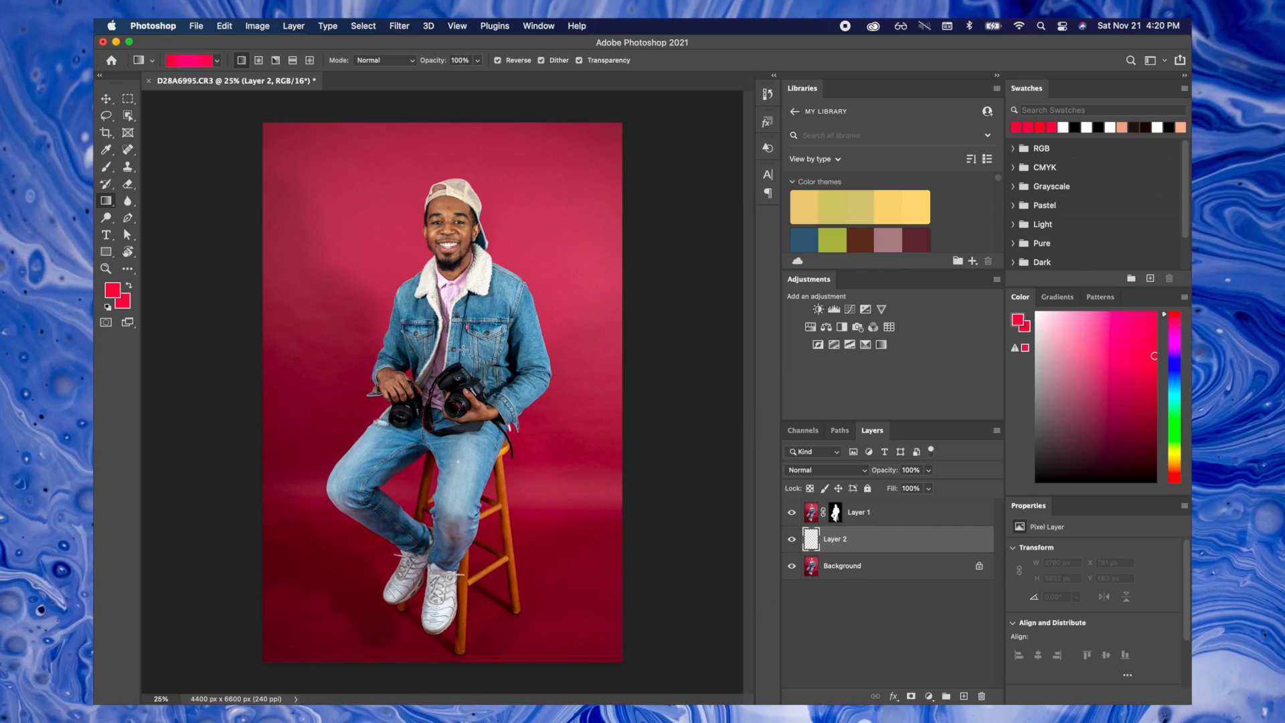
click(182, 61)
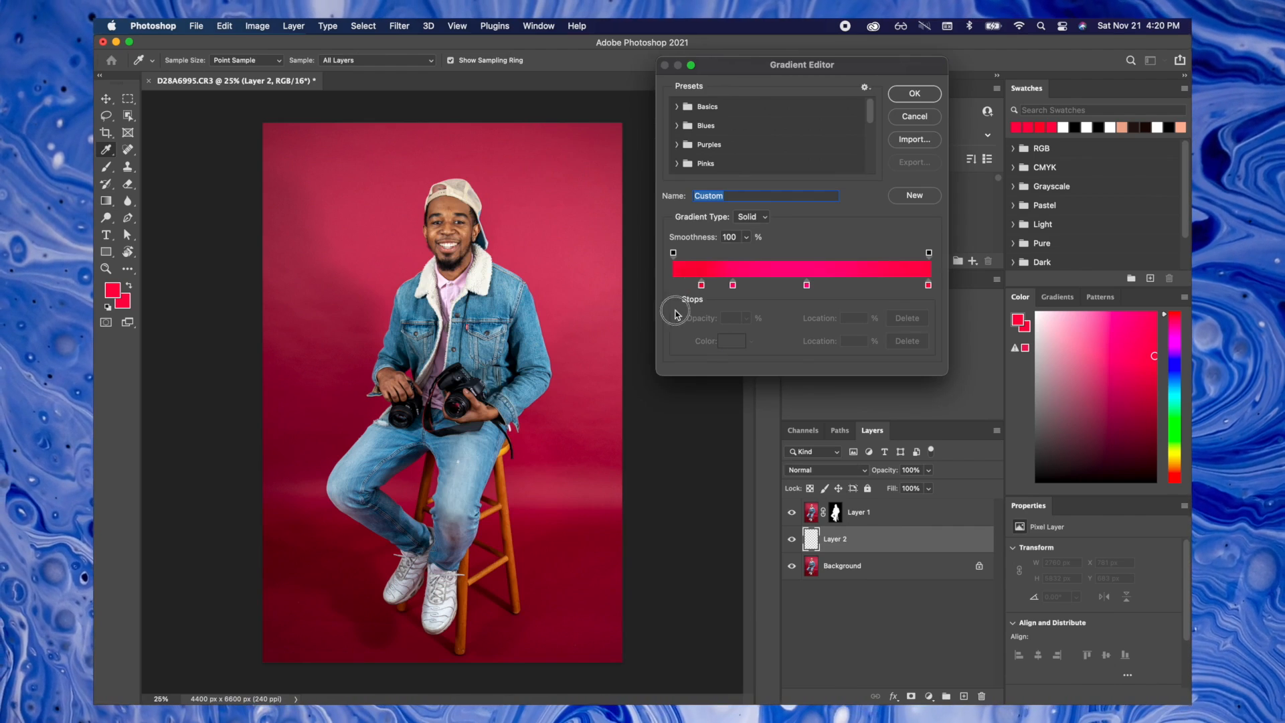
drag(702, 287, 703, 337)
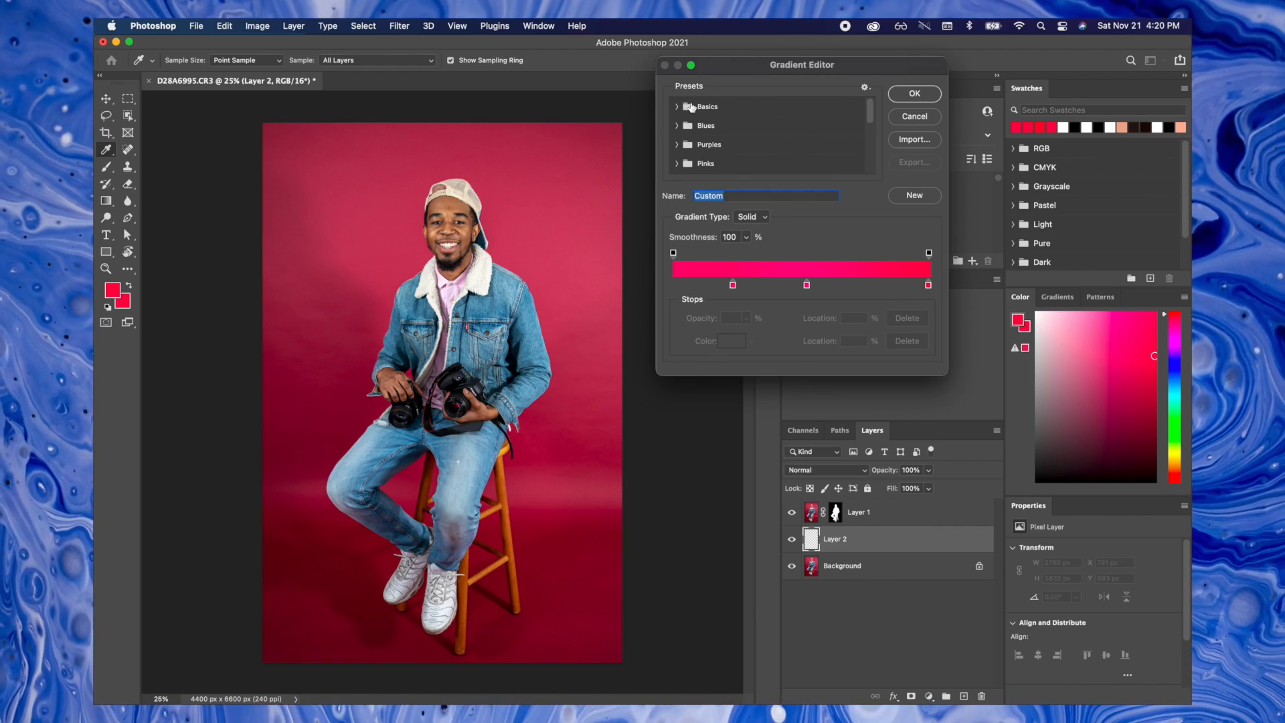
click(678, 107)
click(735, 126)
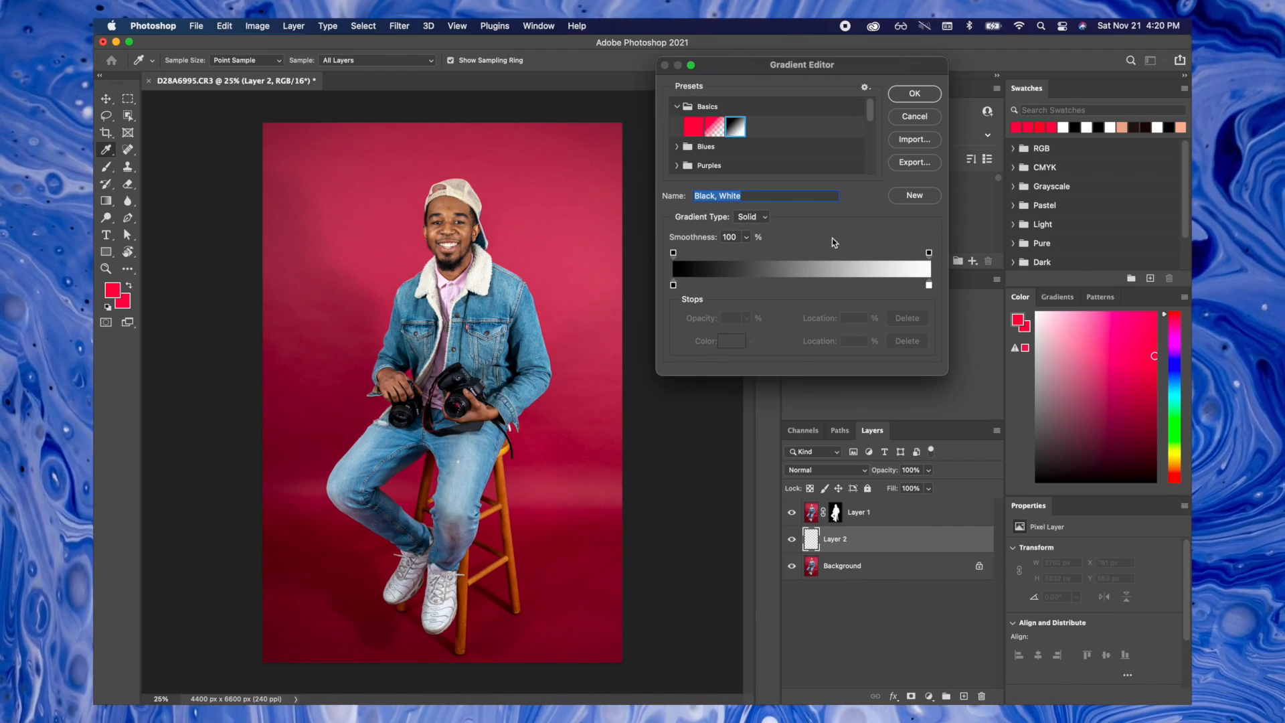
Step: Replace the gradient's black start stop with a red one and select the white end stop at location 100%
click(708, 285)
drag(674, 286, 682, 395)
drag(707, 286, 661, 291)
click(927, 286)
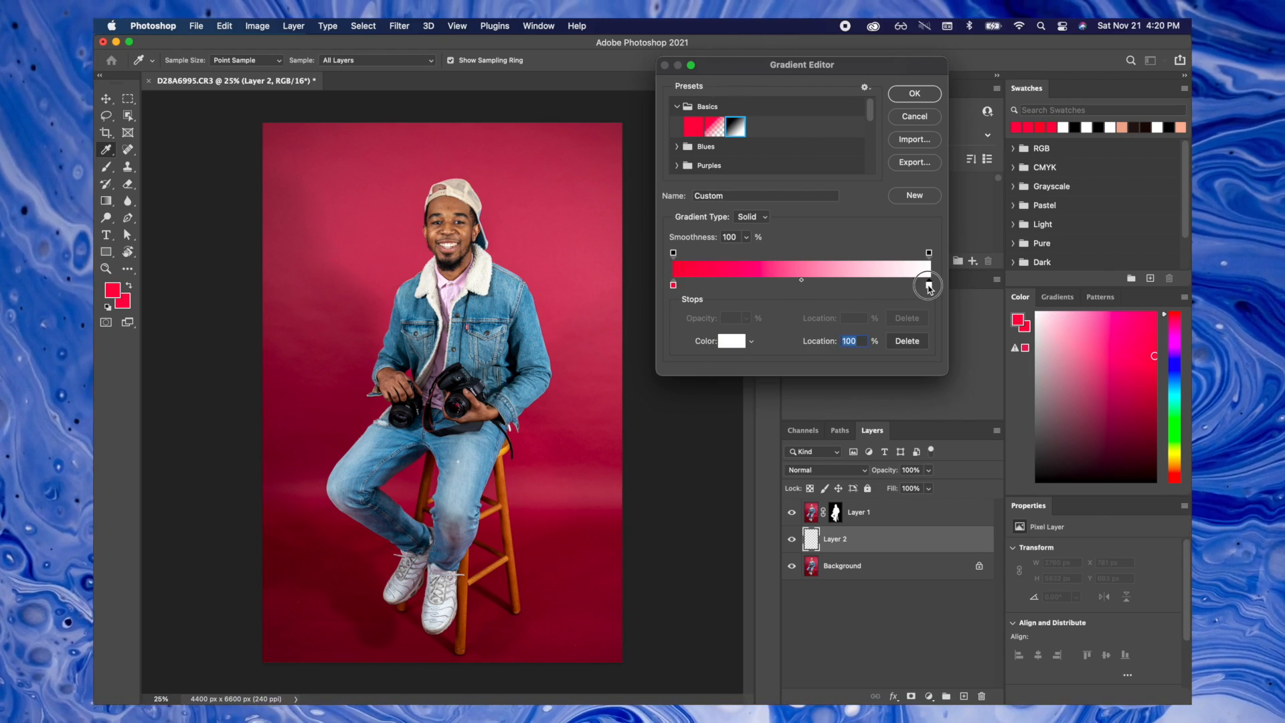